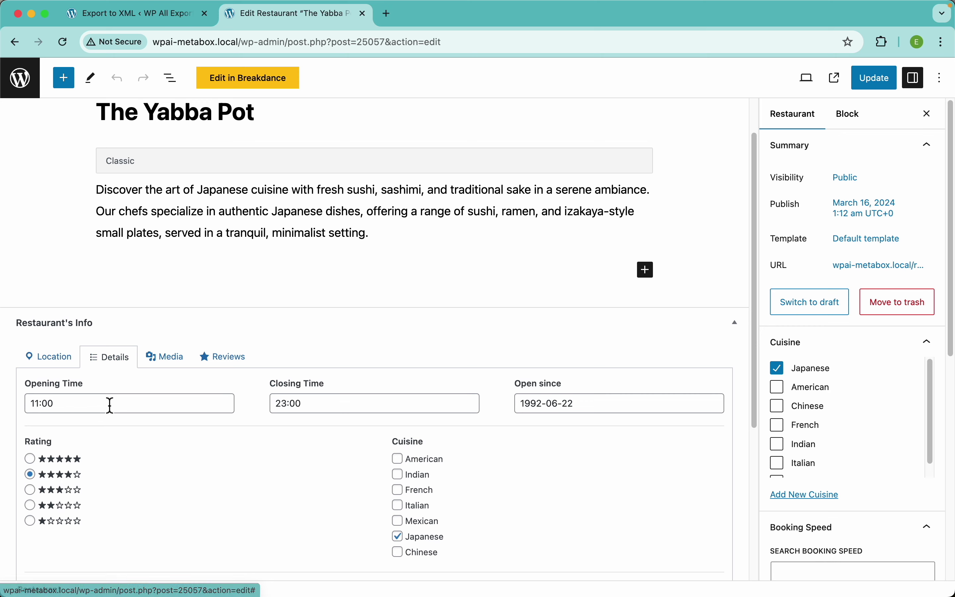
Check The Yabba Pot's Open since date in the Restaurant's Info box
{"action": "left_click", "coordinate": [574, 404]}
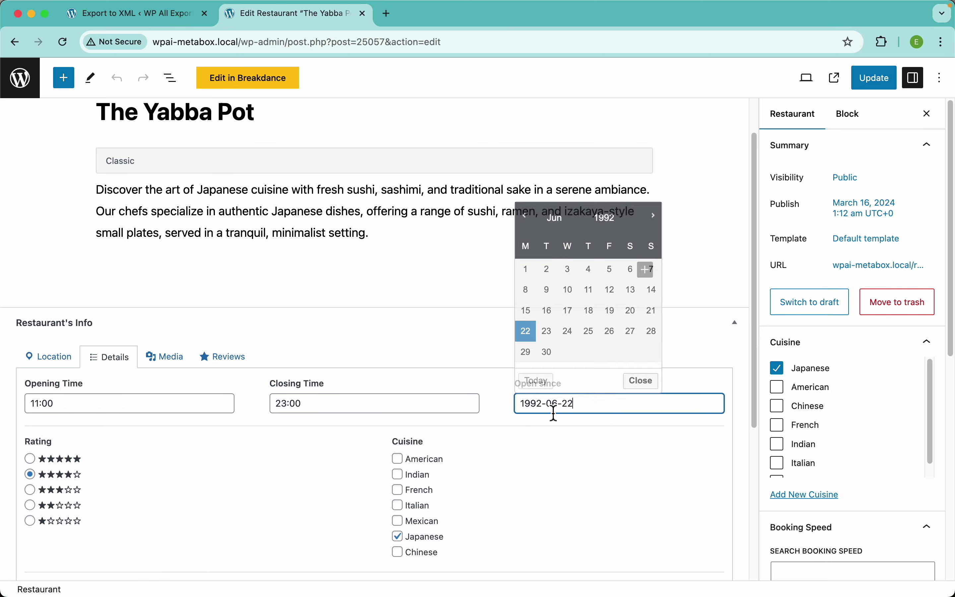
{"action": "scroll", "coordinate": [394, 460], "scroll_direction": "down", "scroll_amount": 6}
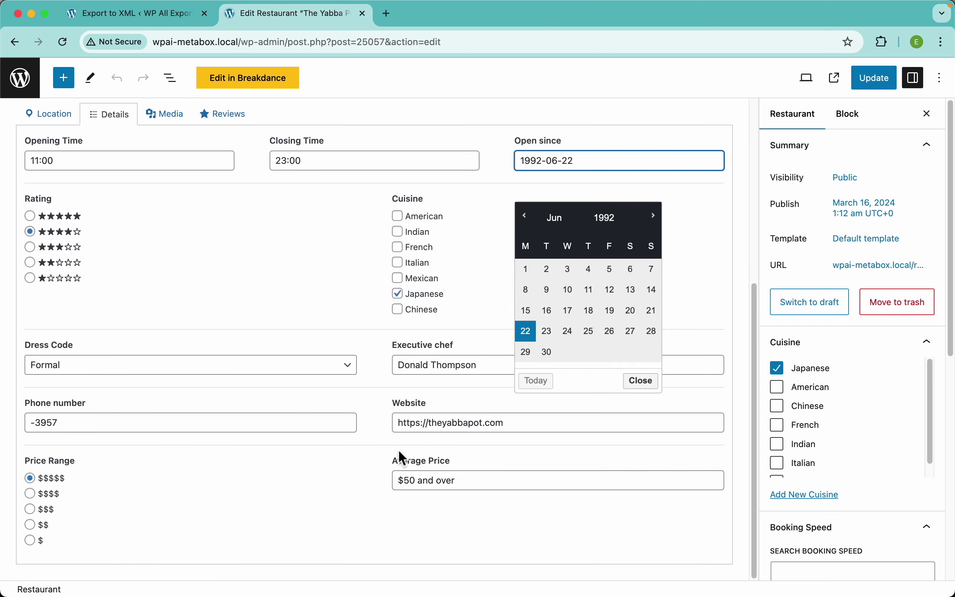
{"action": "left_click", "coordinate": [386, 446]}
Browse the restaurant's Media gallery, then scroll through its customer reviews
{"action": "left_click", "coordinate": [165, 114]}
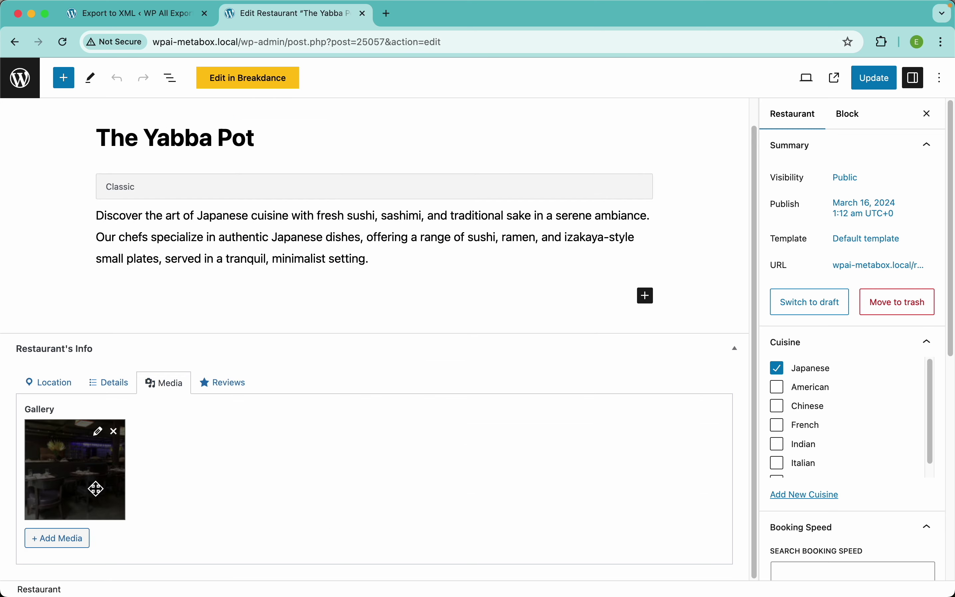
{"action": "left_click", "coordinate": [230, 396]}
{"action": "scroll", "coordinate": [233, 419], "scroll_direction": "down", "scroll_amount": 4}
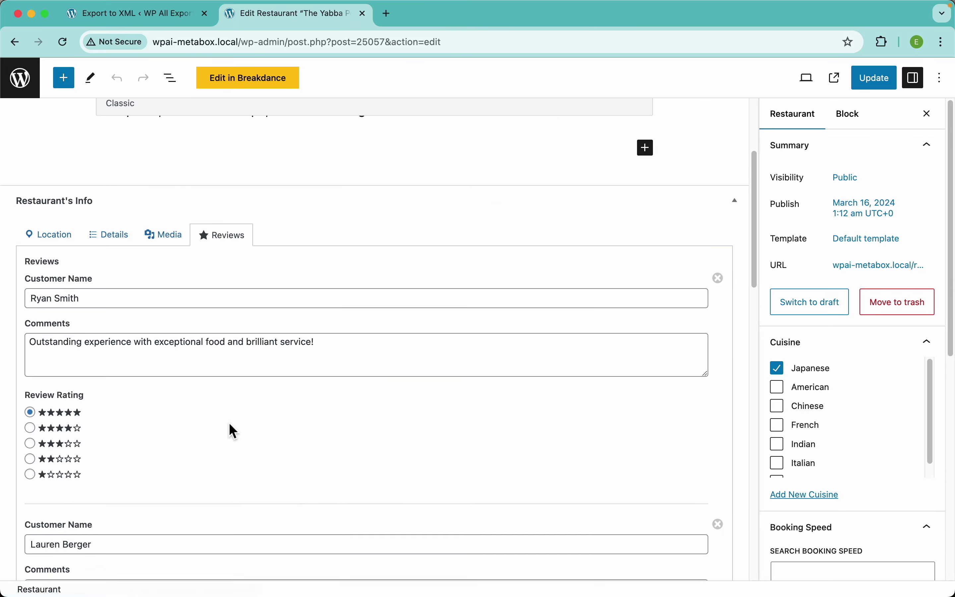
{"action": "scroll", "coordinate": [164, 358], "scroll_direction": "down", "scroll_amount": 10}
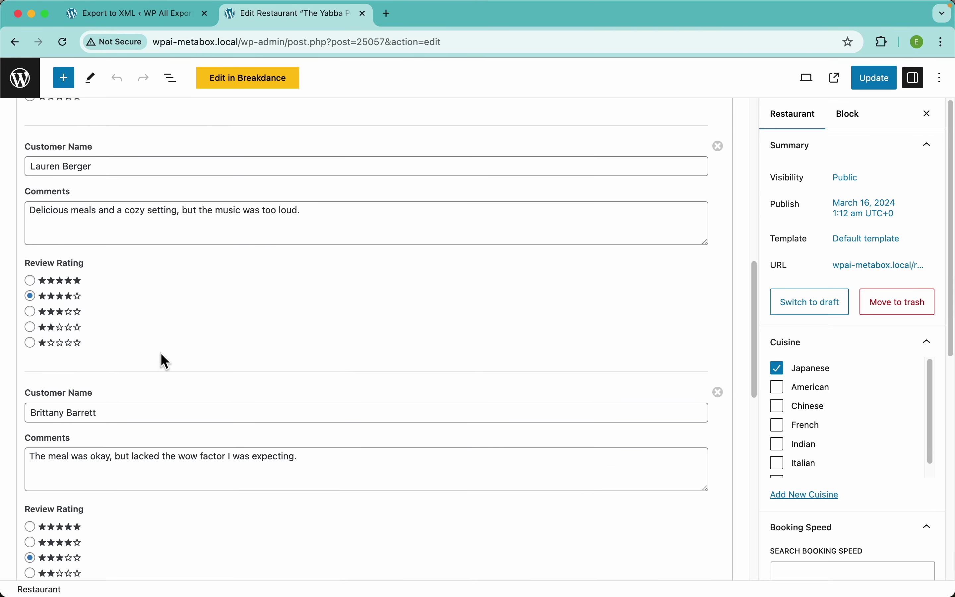
{"action": "scroll", "coordinate": [160, 358], "scroll_direction": "up", "scroll_amount": 15}
Choose Restaurants as the post type for a new export, showing 1200 records to export
{"action": "left_click", "coordinate": [148, 16]}
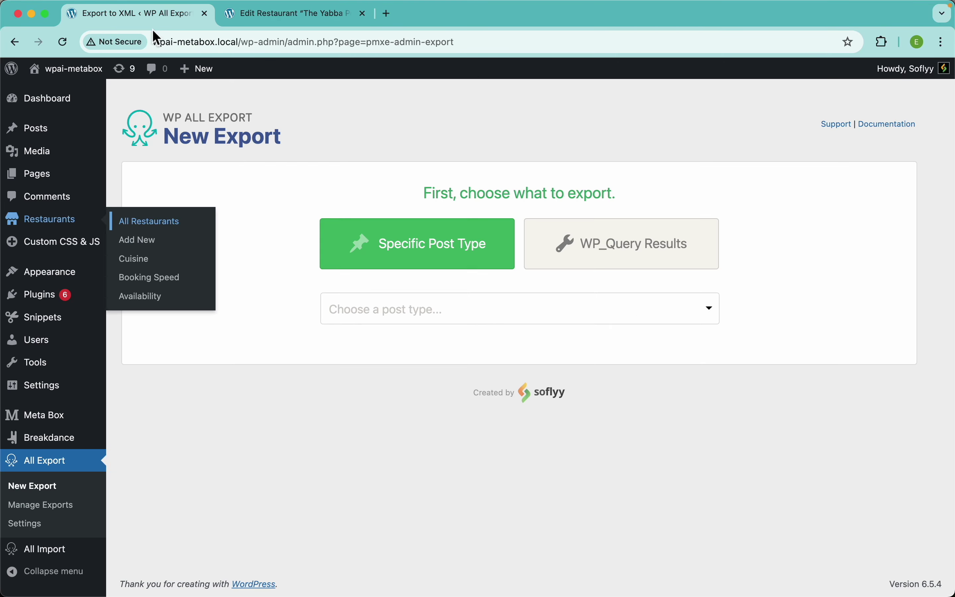
{"action": "left_click", "coordinate": [500, 326]}
{"action": "scroll", "coordinate": [539, 454], "scroll_direction": "down", "scroll_amount": 7}
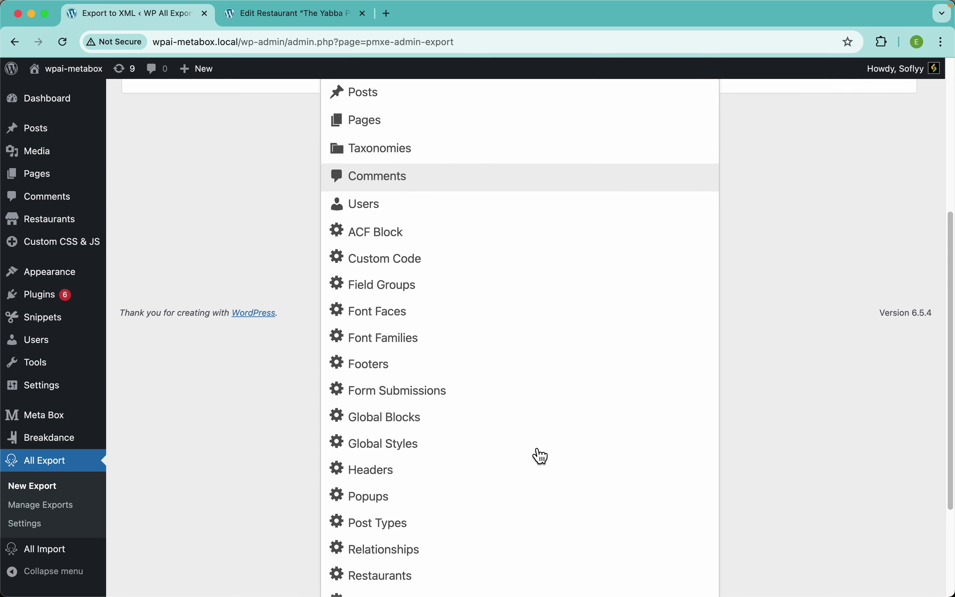
{"action": "scroll", "coordinate": [523, 465], "scroll_direction": "down", "scroll_amount": 1}
{"action": "left_click", "coordinate": [389, 537]}
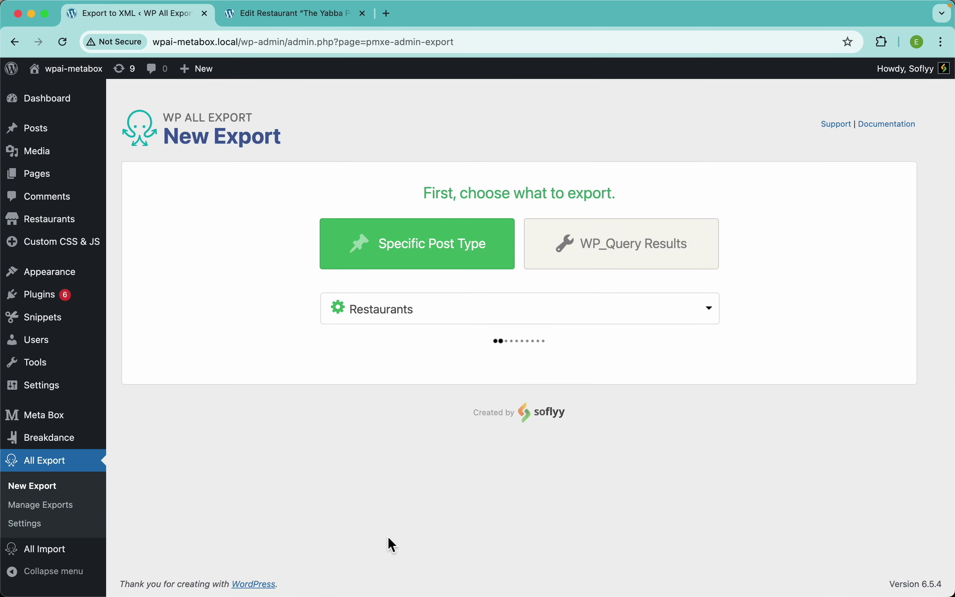
{"action": "scroll", "coordinate": [430, 387], "scroll_direction": "down", "scroll_amount": 3}
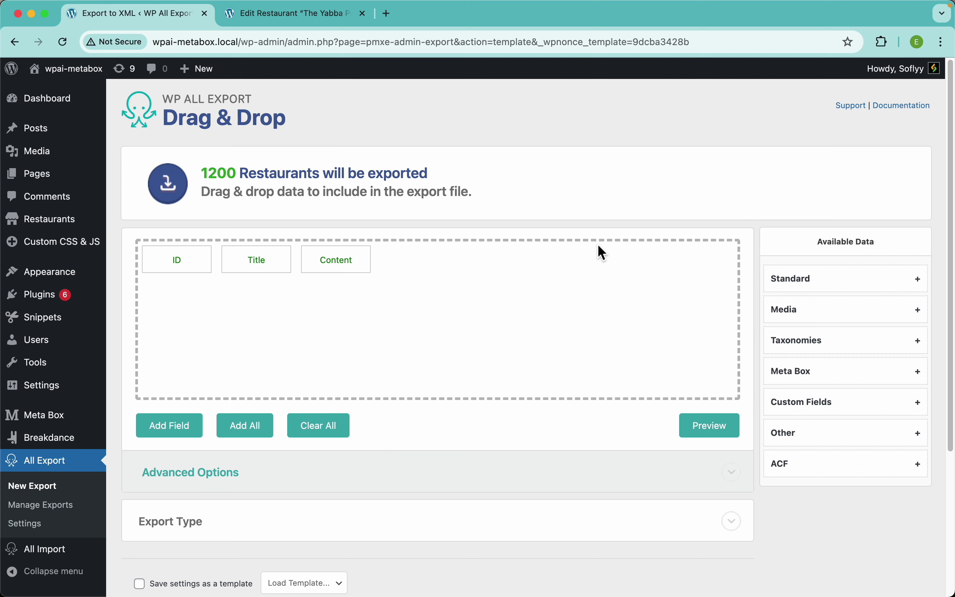
Change the export type from Spreadsheet to Feed, keeping Simple XML Feed as the format
{"action": "scroll", "coordinate": [393, 372], "scroll_direction": "down", "scroll_amount": 3}
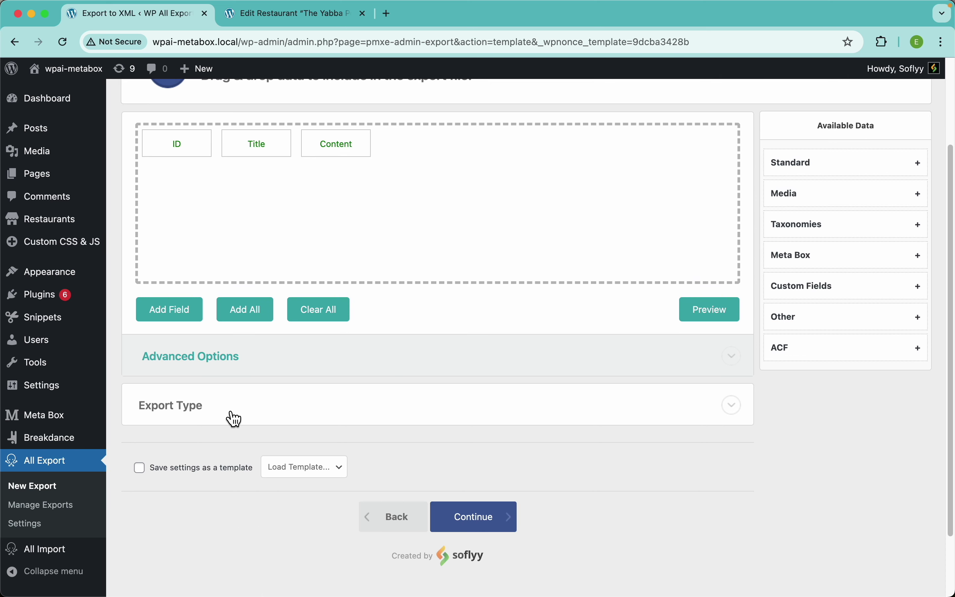
{"action": "left_click", "coordinate": [235, 419]}
{"action": "scroll", "coordinate": [343, 390], "scroll_direction": "down", "scroll_amount": 3}
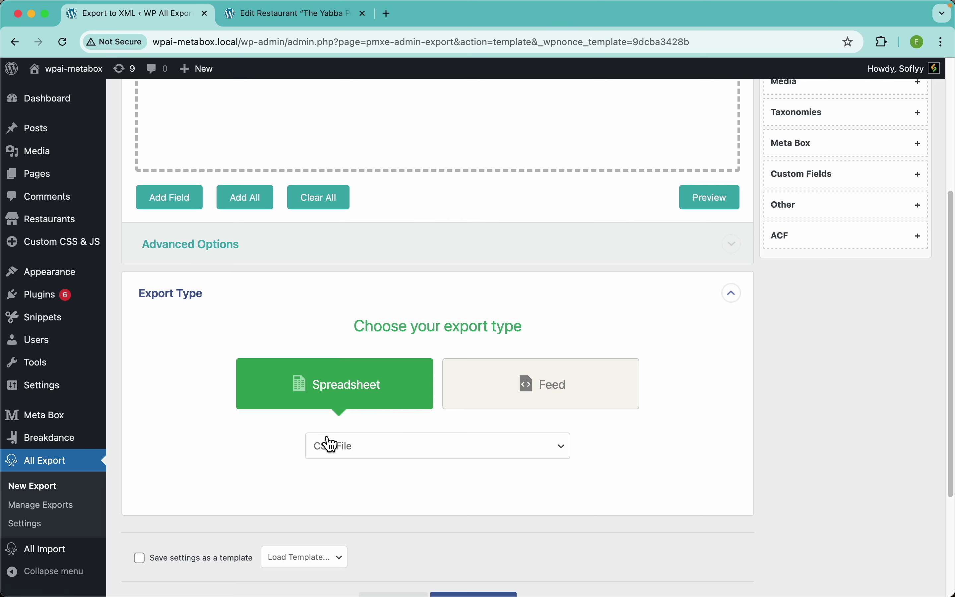
{"action": "left_click", "coordinate": [393, 452]}
{"action": "left_click", "coordinate": [276, 468]}
{"action": "left_click", "coordinate": [531, 372]}
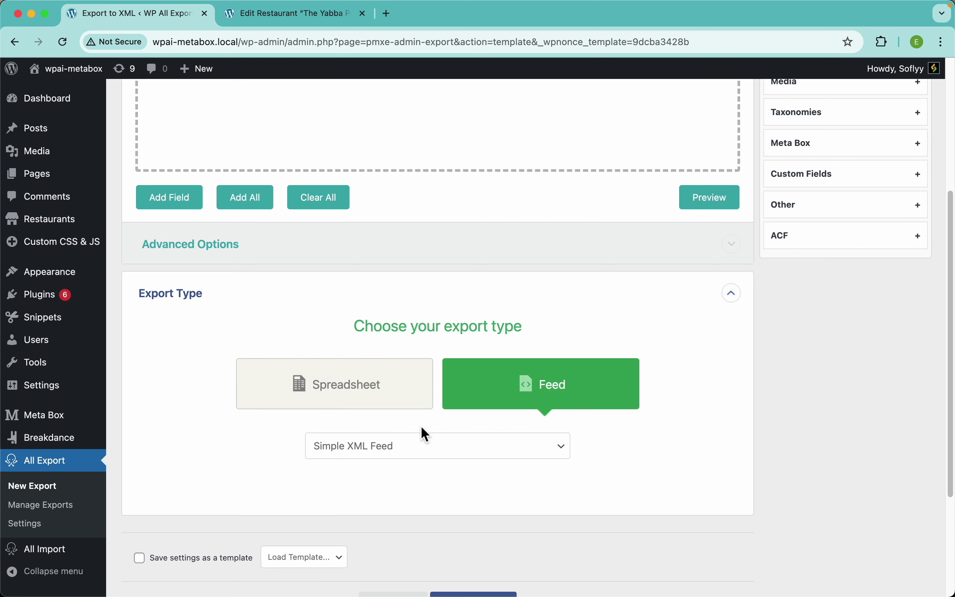
{"action": "left_click", "coordinate": [447, 439]}
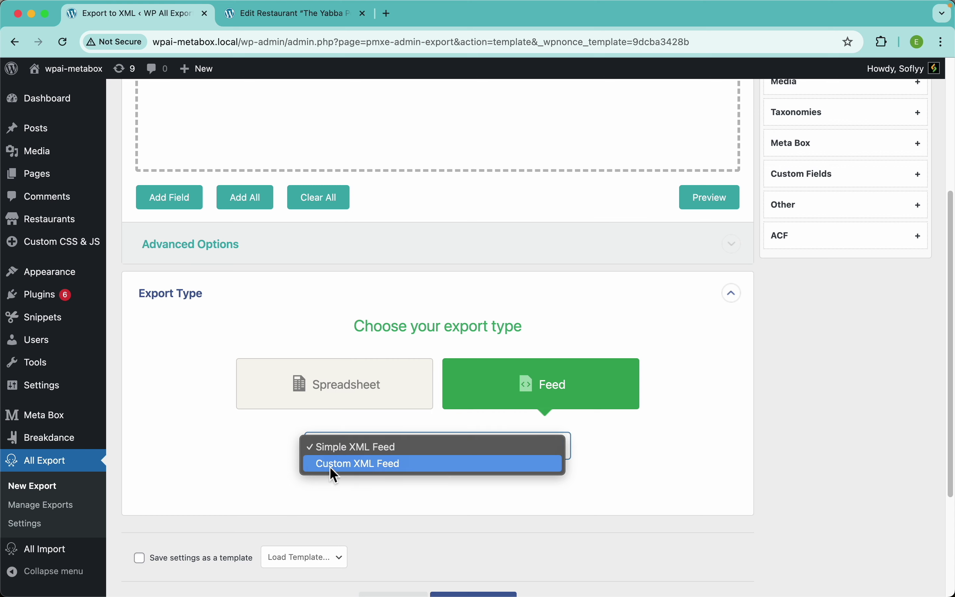
{"action": "left_click", "coordinate": [609, 458]}
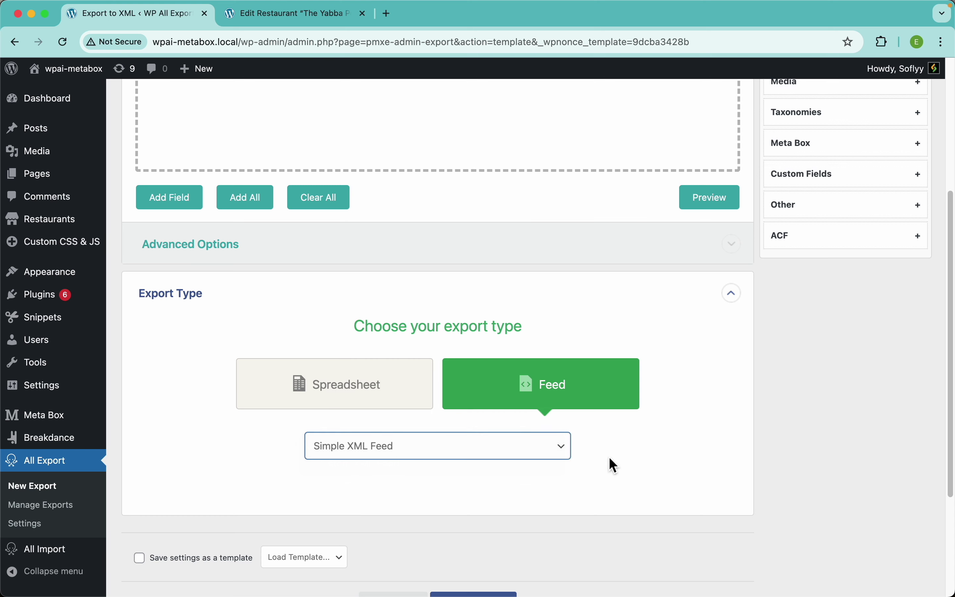
{"action": "scroll", "coordinate": [606, 429], "scroll_direction": "up", "scroll_amount": 6}
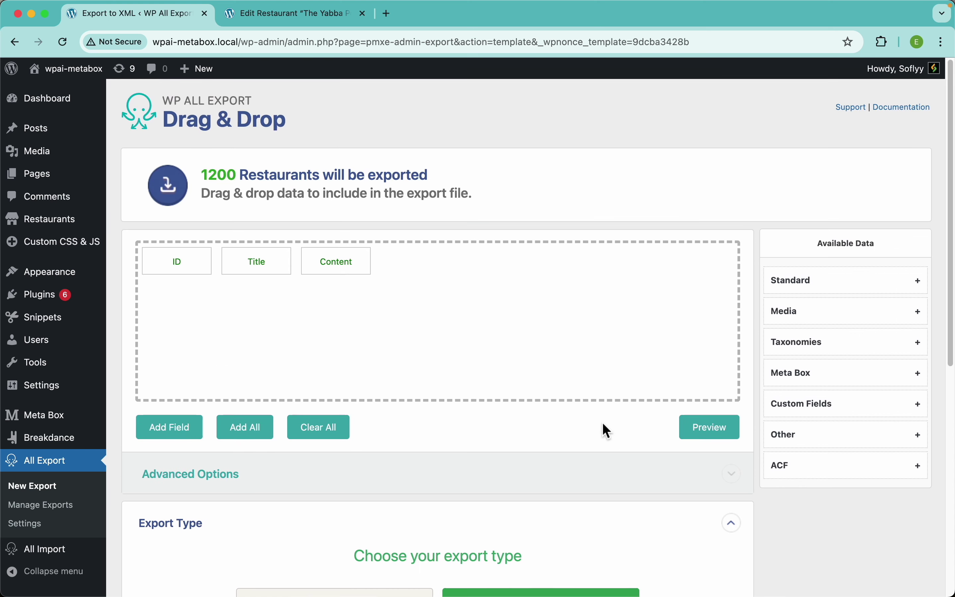
{"action": "scroll", "coordinate": [608, 431], "scroll_direction": "down", "scroll_amount": 4}
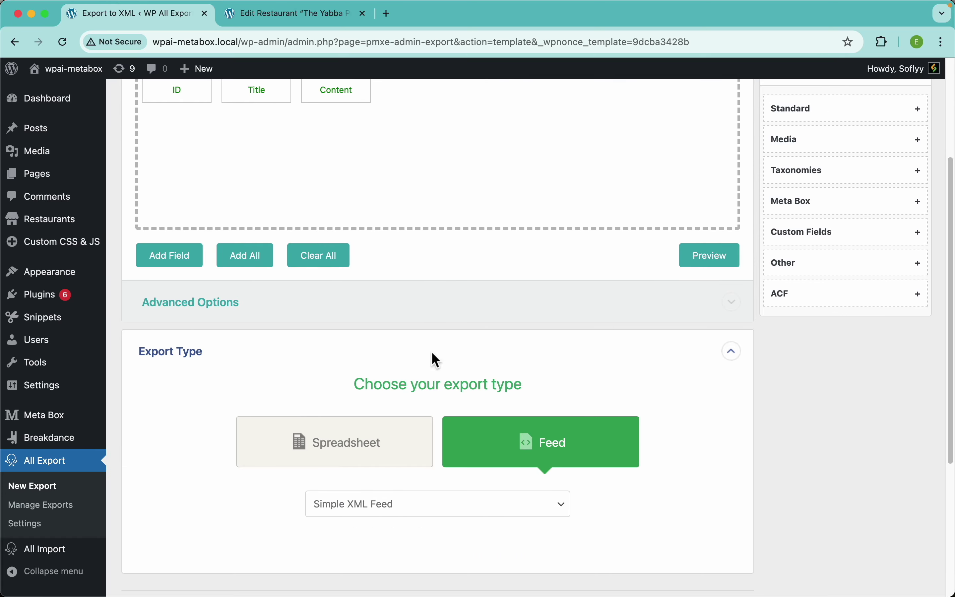
{"action": "scroll", "coordinate": [434, 359], "scroll_direction": "up", "scroll_amount": 4}
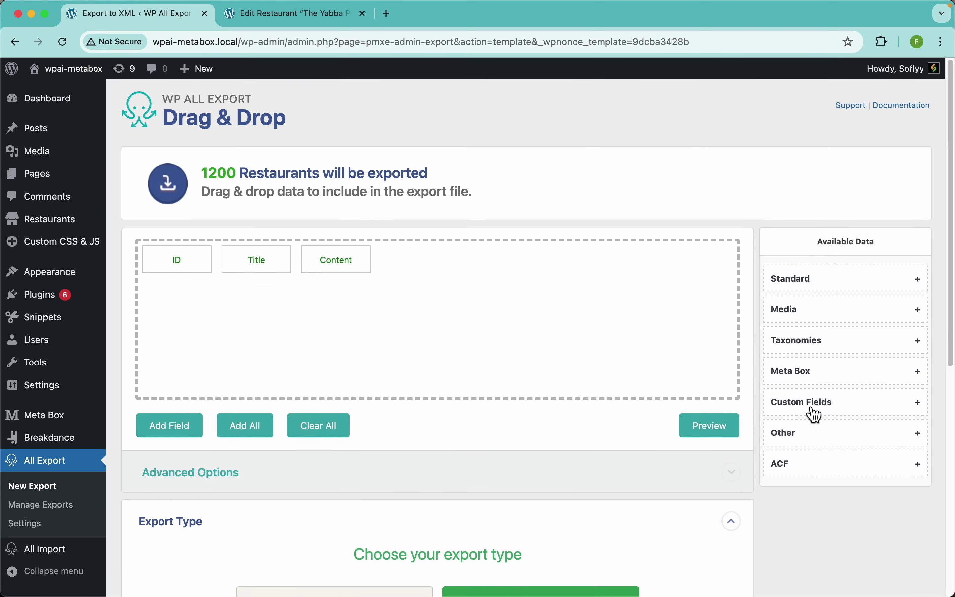
Add the Meta Box Map Address field to the export and check the XML preview
{"action": "left_click", "coordinate": [809, 380]}
{"action": "left_click_drag", "start_coordinate": [812, 436], "coordinate": [624, 328]}
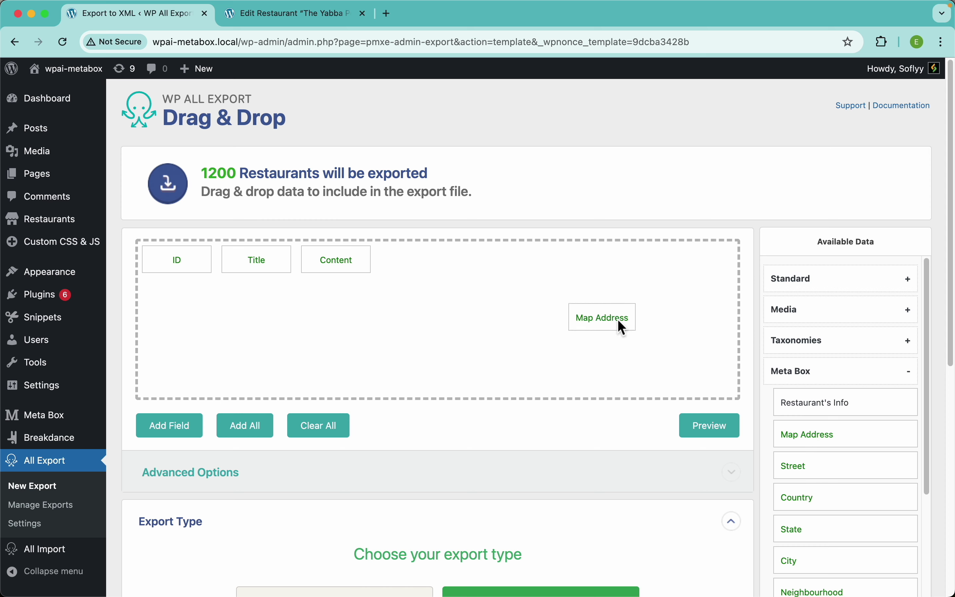
{"action": "left_click", "coordinate": [699, 427]}
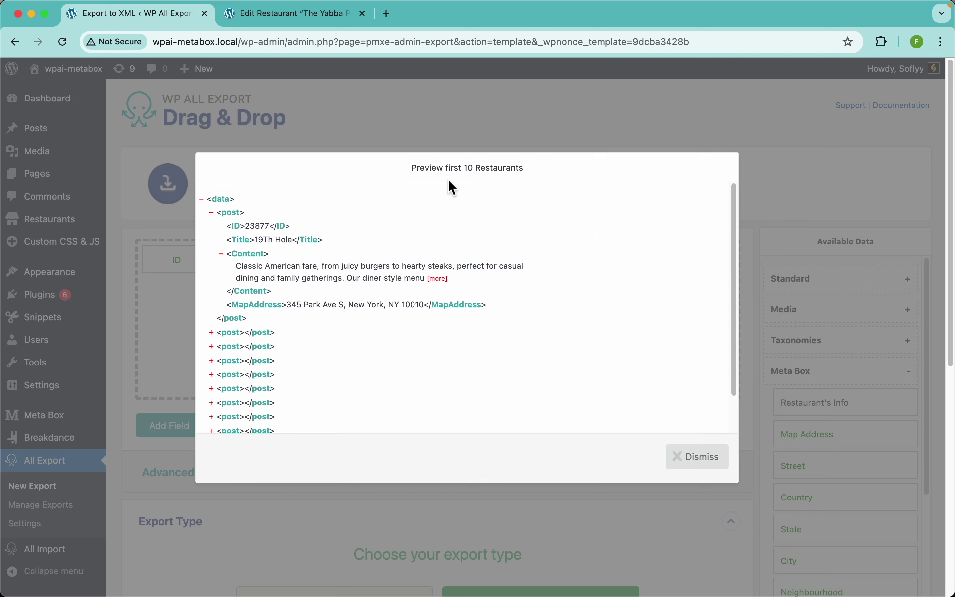
{"action": "double_click", "coordinate": [499, 146]}
{"action": "left_click", "coordinate": [481, 113]}
Try the Custom XML Feed format and inspect its post loop tags
{"action": "scroll", "coordinate": [530, 332], "scroll_direction": "down", "scroll_amount": 6}
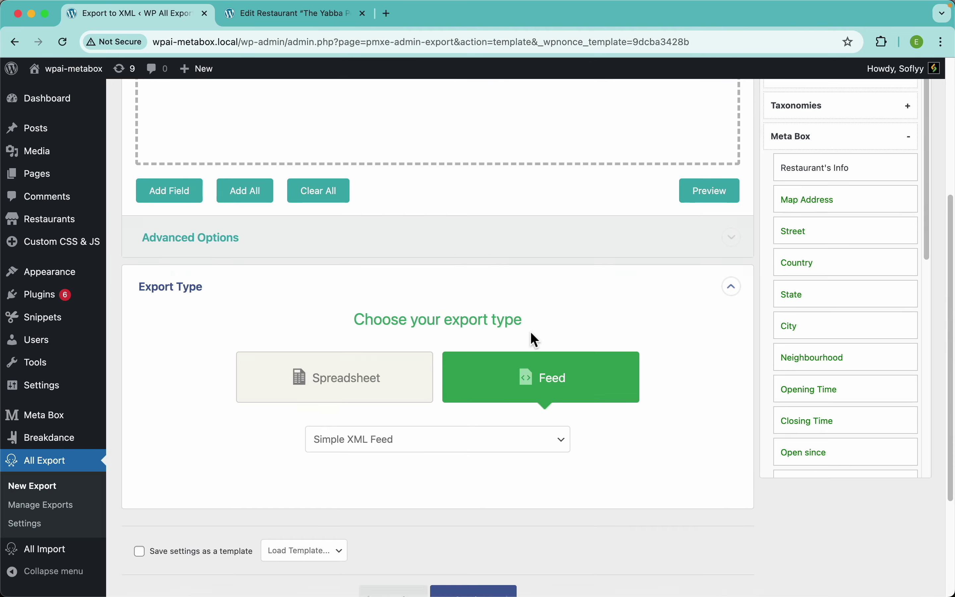
{"action": "left_click", "coordinate": [411, 428]}
{"action": "left_click", "coordinate": [372, 442]}
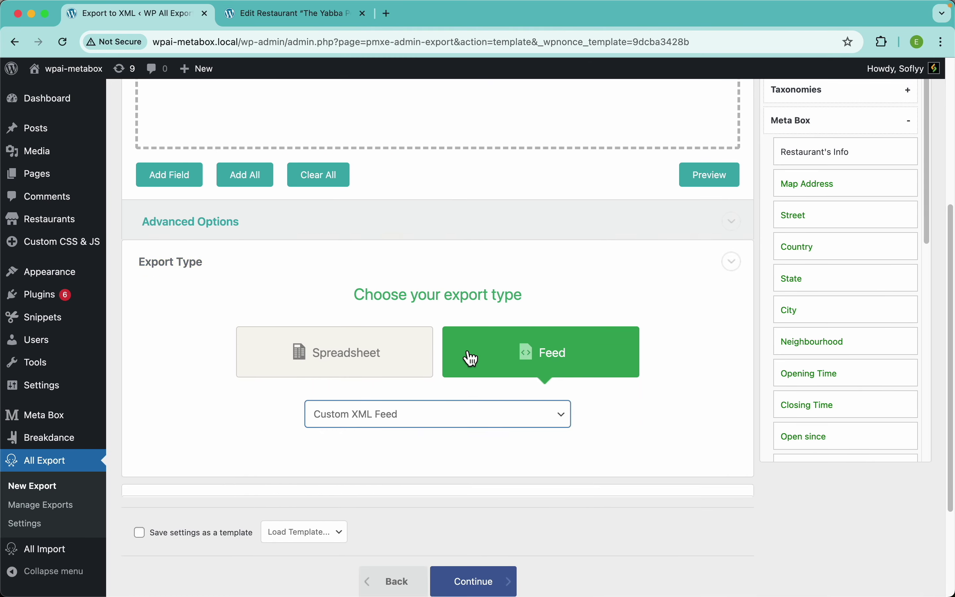
{"action": "scroll", "coordinate": [507, 296], "scroll_direction": "up", "scroll_amount": 5}
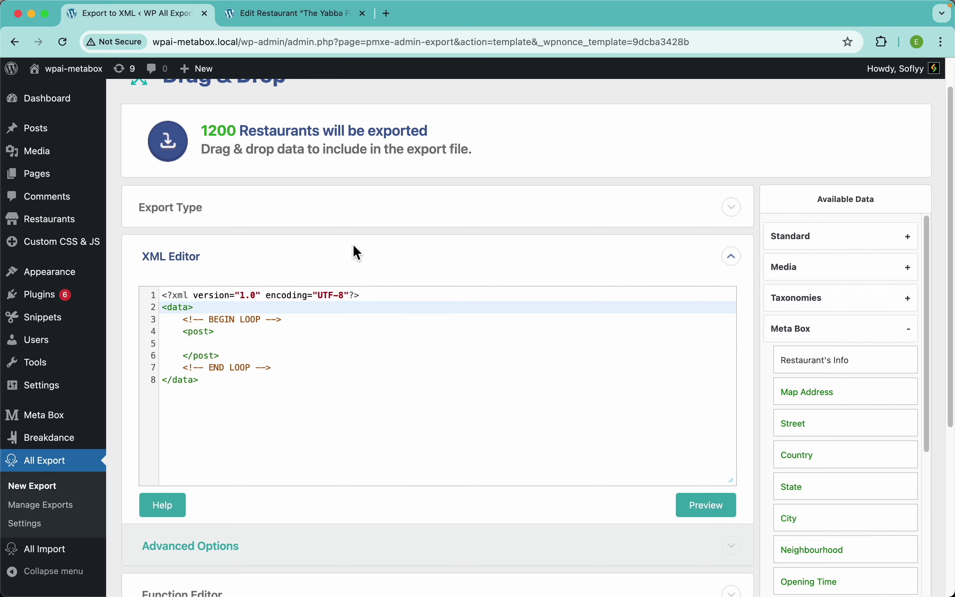
{"action": "scroll", "coordinate": [315, 257], "scroll_direction": "down", "scroll_amount": 3}
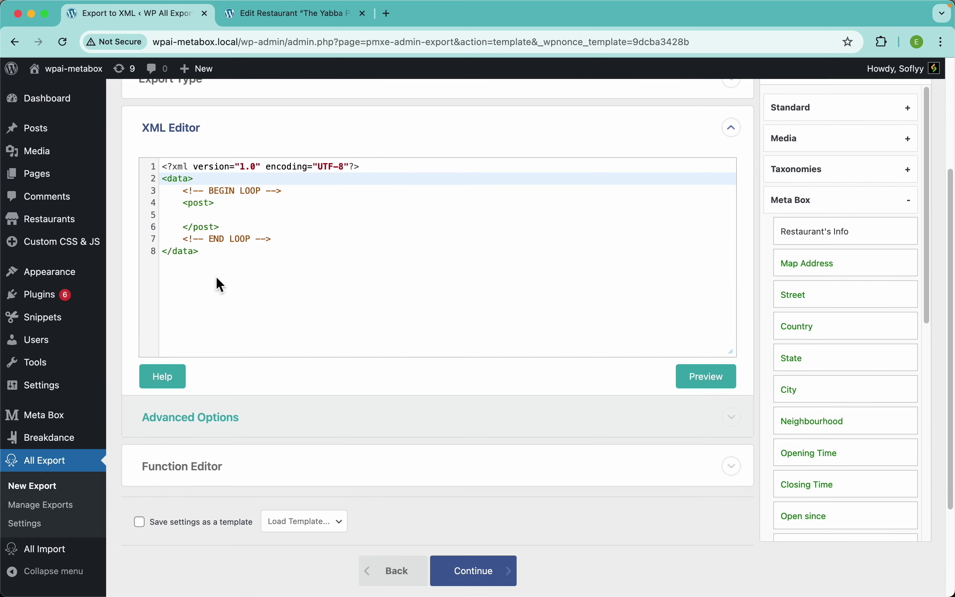
{"action": "double_click", "coordinate": [199, 203]}
{"action": "left_click", "coordinate": [202, 228]}
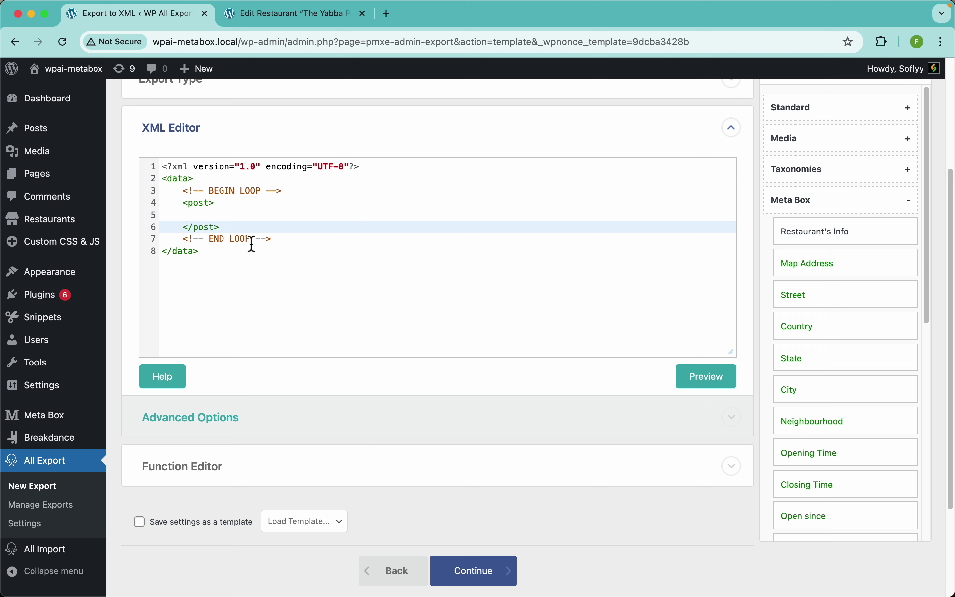
Set the feed format back to Simple XML Feed
{"action": "scroll", "coordinate": [281, 220], "scroll_direction": "up", "scroll_amount": 3}
{"action": "left_click", "coordinate": [280, 220]}
{"action": "scroll", "coordinate": [390, 324], "scroll_direction": "down", "scroll_amount": 2}
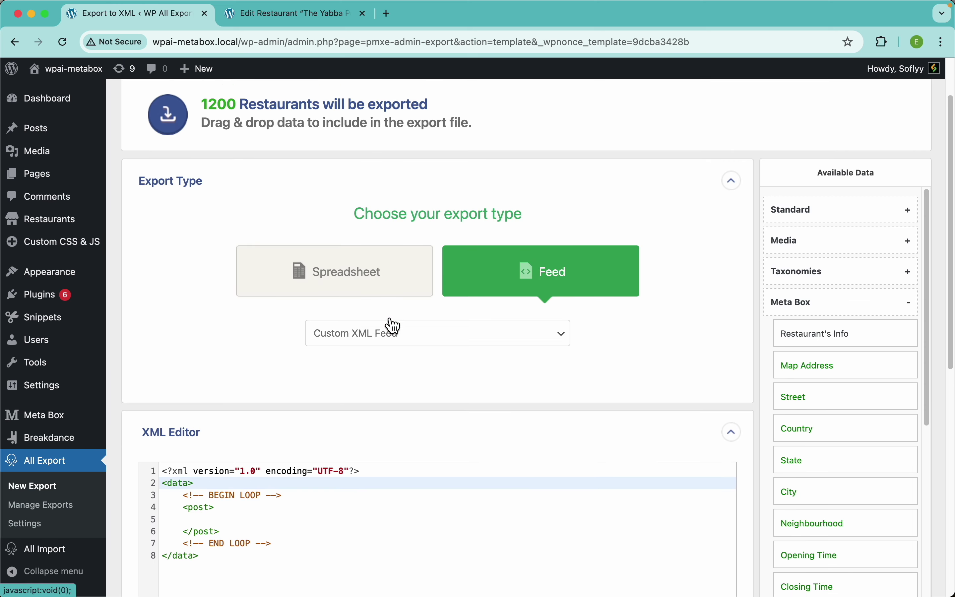
{"action": "left_click", "coordinate": [347, 322]}
{"action": "left_click", "coordinate": [351, 304]}
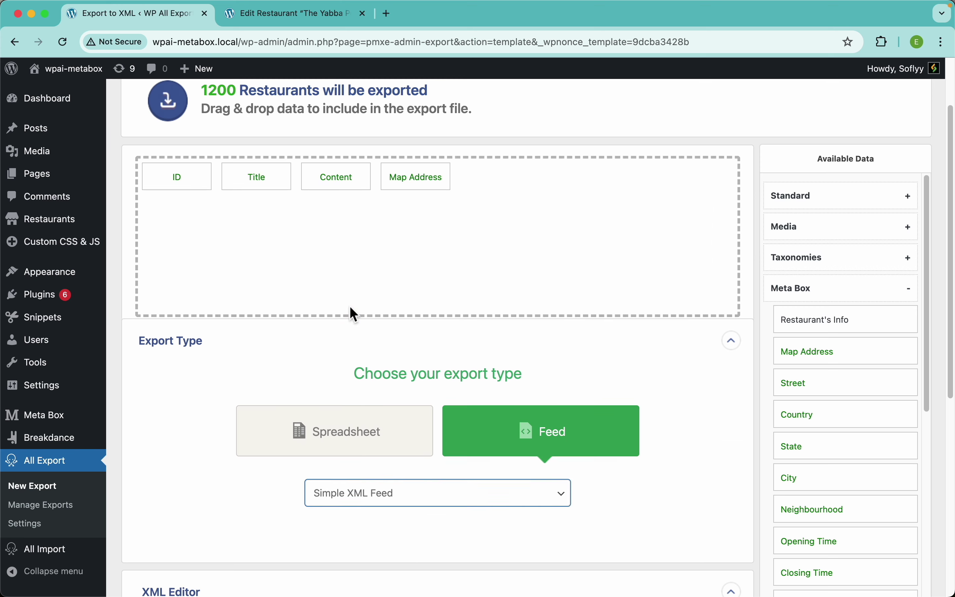
{"action": "scroll", "coordinate": [601, 328], "scroll_direction": "up", "scroll_amount": 2}
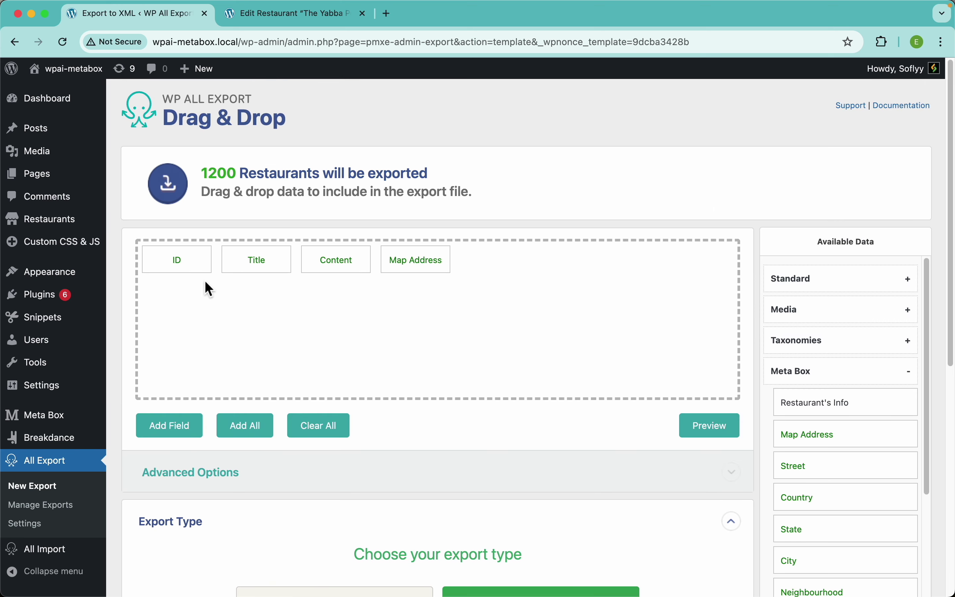
Remove the ID and Map Address fields from the export
{"action": "left_click_drag", "start_coordinate": [179, 262], "coordinate": [253, 201]}
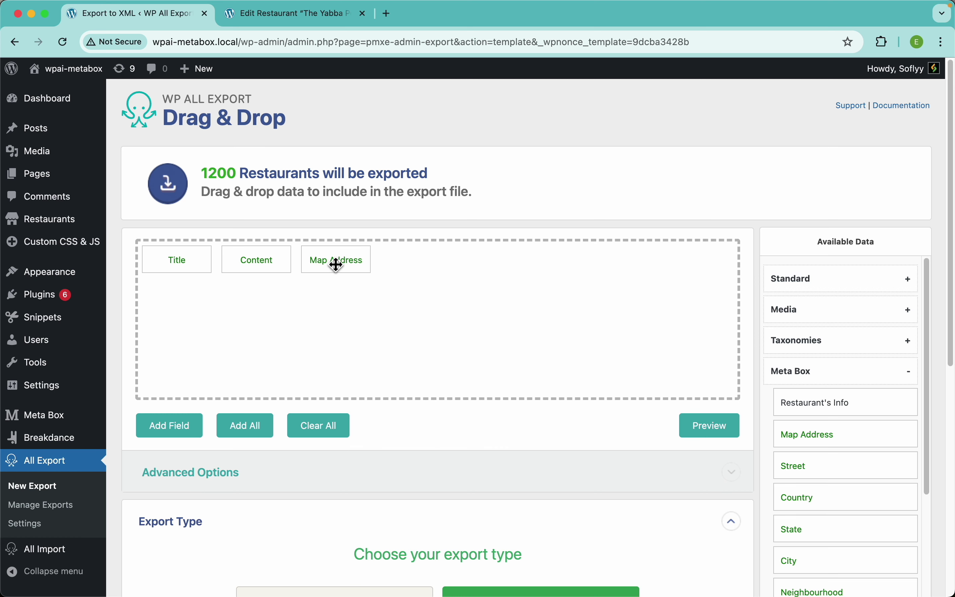
{"action": "left_click_drag", "start_coordinate": [334, 262], "coordinate": [362, 222]}
{"action": "scroll", "coordinate": [872, 395], "scroll_direction": "down", "scroll_amount": 2}
{"action": "scroll", "coordinate": [856, 387], "scroll_direction": "down", "scroll_amount": 5}
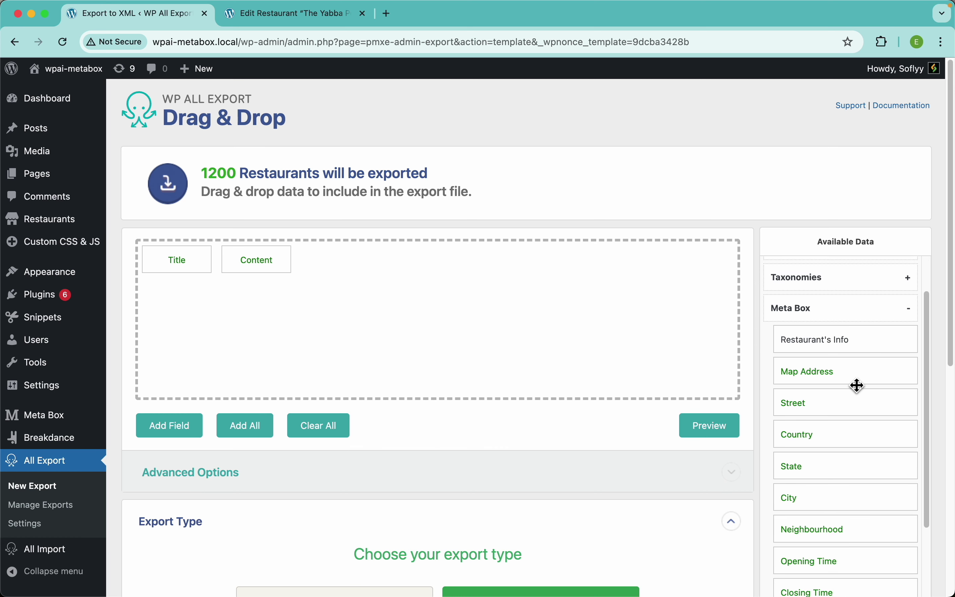
{"action": "scroll", "coordinate": [857, 387], "scroll_direction": "up", "scroll_amount": 3}
{"action": "scroll", "coordinate": [853, 386], "scroll_direction": "up", "scroll_amount": 2}
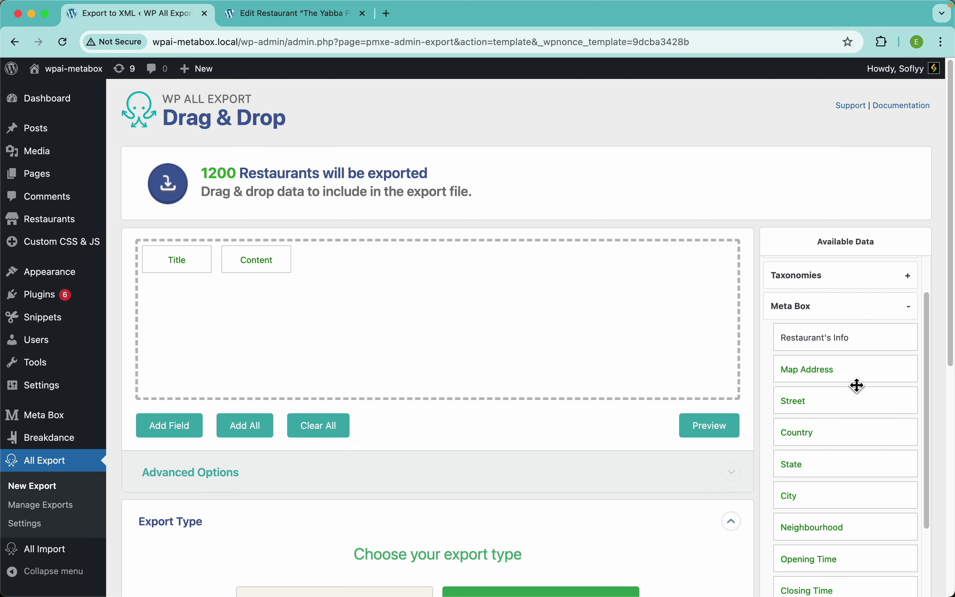
{"action": "scroll", "coordinate": [809, 352], "scroll_direction": "up", "scroll_amount": 5}
{"action": "scroll", "coordinate": [809, 352], "scroll_direction": "up", "scroll_amount": 3}
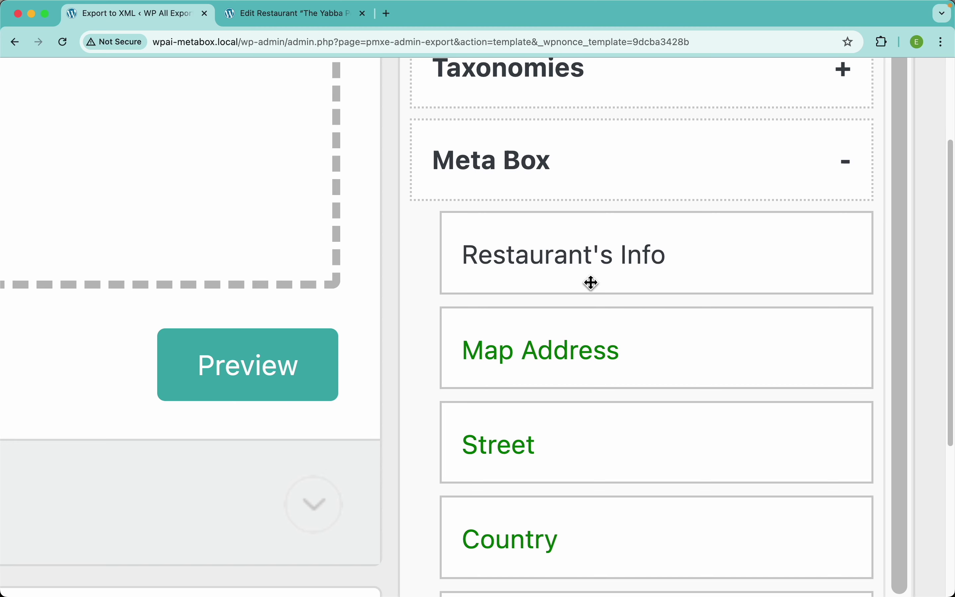
Add the whole Restaurant's Info Meta Box group, Map Address through Reviews, to the export
{"action": "scroll", "coordinate": [591, 283], "scroll_direction": "down", "scroll_amount": 5}
{"action": "left_click_drag", "start_coordinate": [805, 281], "coordinate": [584, 233]}
{"action": "scroll", "coordinate": [862, 423], "scroll_direction": "down", "scroll_amount": 2}
{"action": "scroll", "coordinate": [863, 423], "scroll_direction": "down", "scroll_amount": 3}
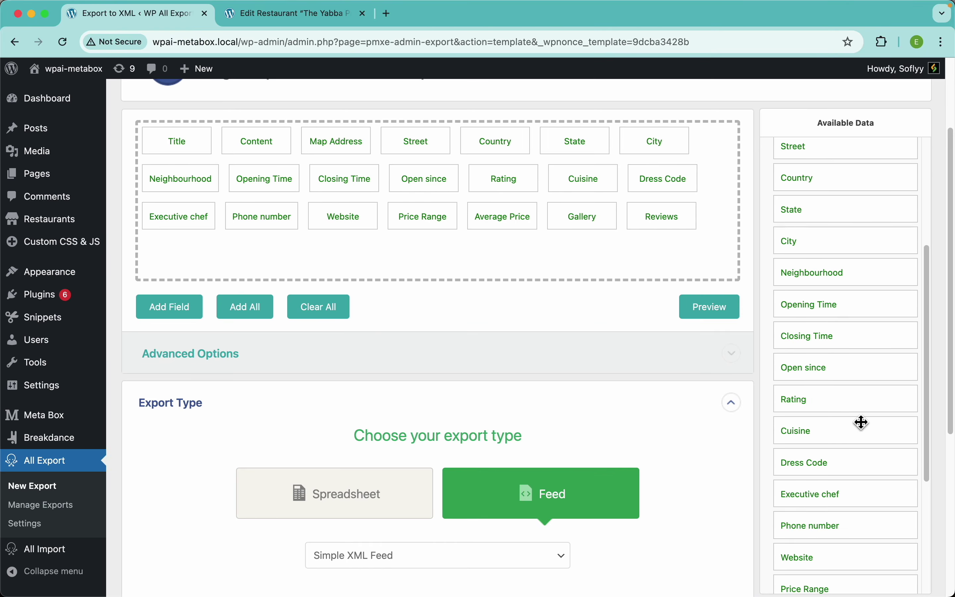
{"action": "scroll", "coordinate": [863, 422], "scroll_direction": "up", "scroll_amount": 6}
Rename the Title element to Name
{"action": "scroll", "coordinate": [623, 323], "scroll_direction": "up", "scroll_amount": 3}
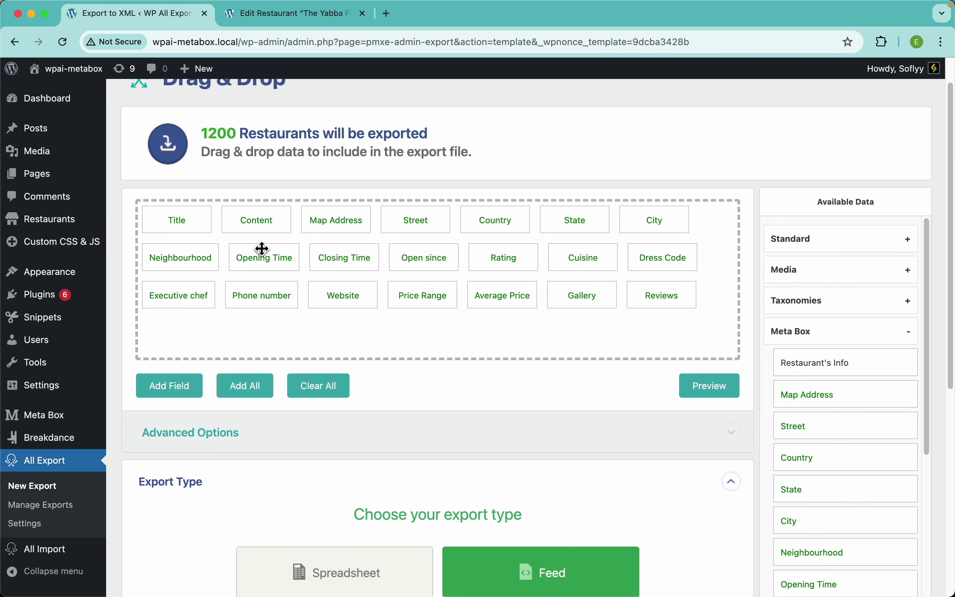
{"action": "left_click", "coordinate": [190, 223]}
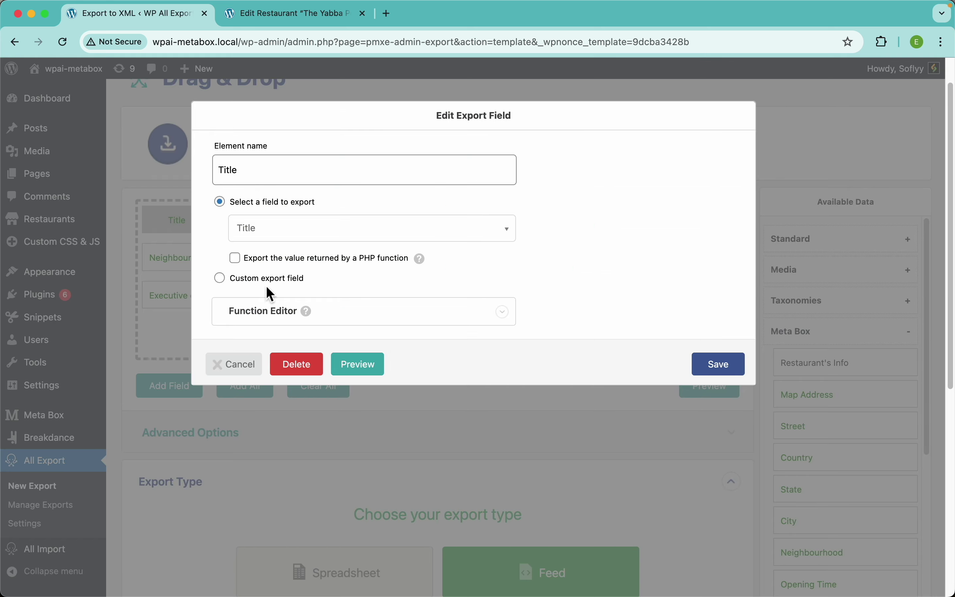
{"action": "left_click_drag", "start_coordinate": [238, 170], "coordinate": [212, 175]}
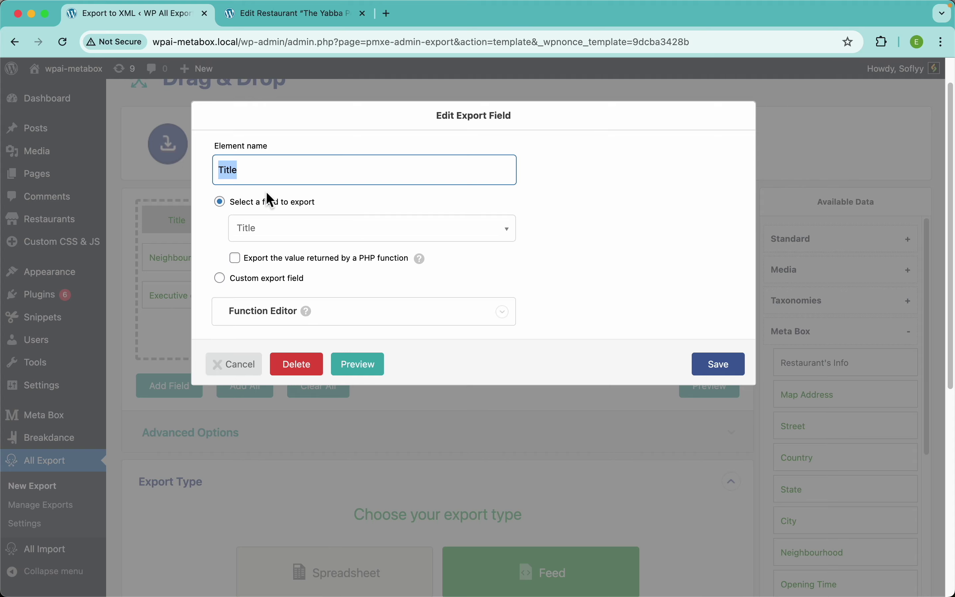
{"action": "type", "text": "Name"}
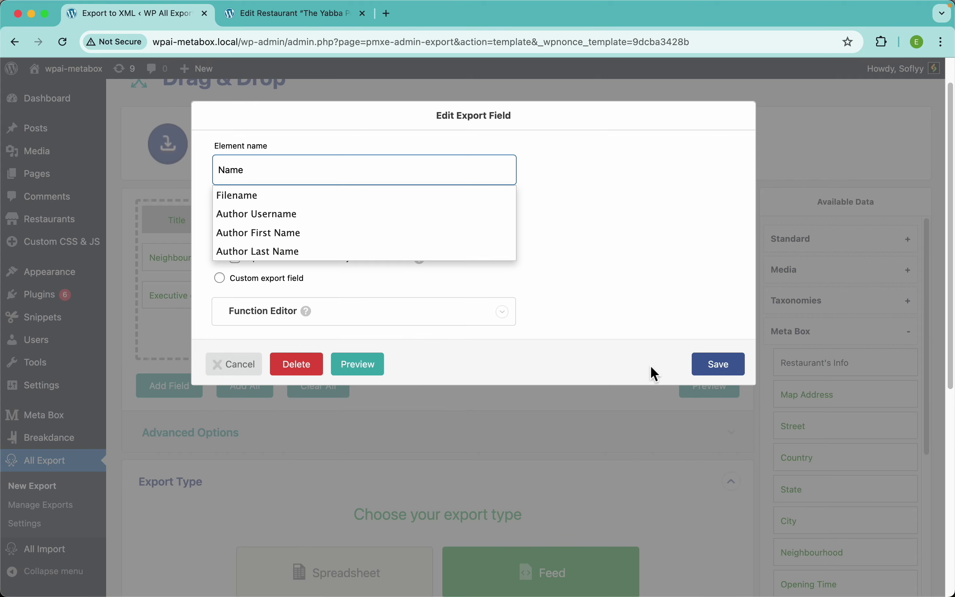
{"action": "left_click", "coordinate": [717, 366]}
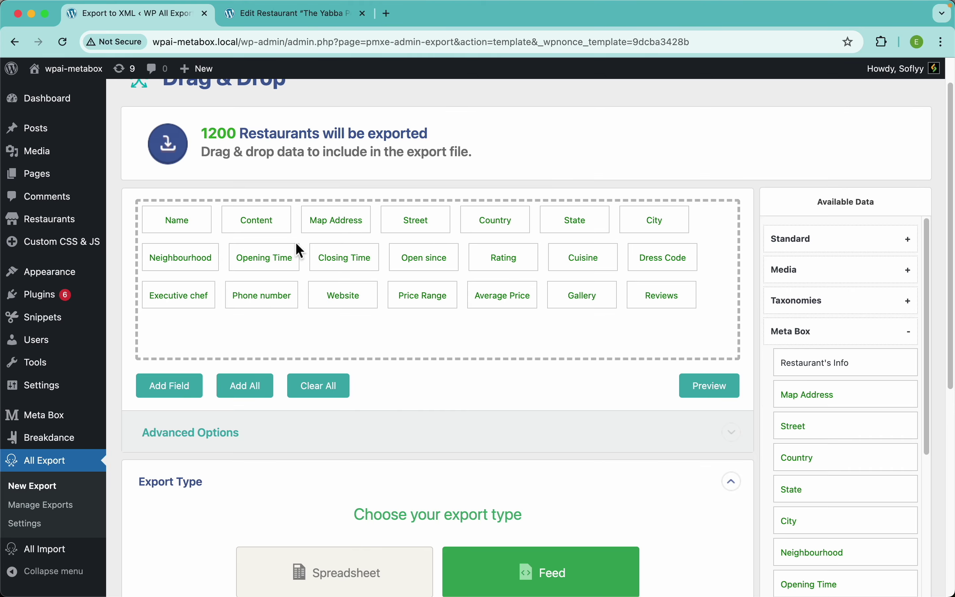
Rename the Content element to Description and preview the first 10 restaurants as XML
{"action": "left_click", "coordinate": [270, 225]}
{"action": "left_click_drag", "start_coordinate": [273, 171], "coordinate": [168, 176]}
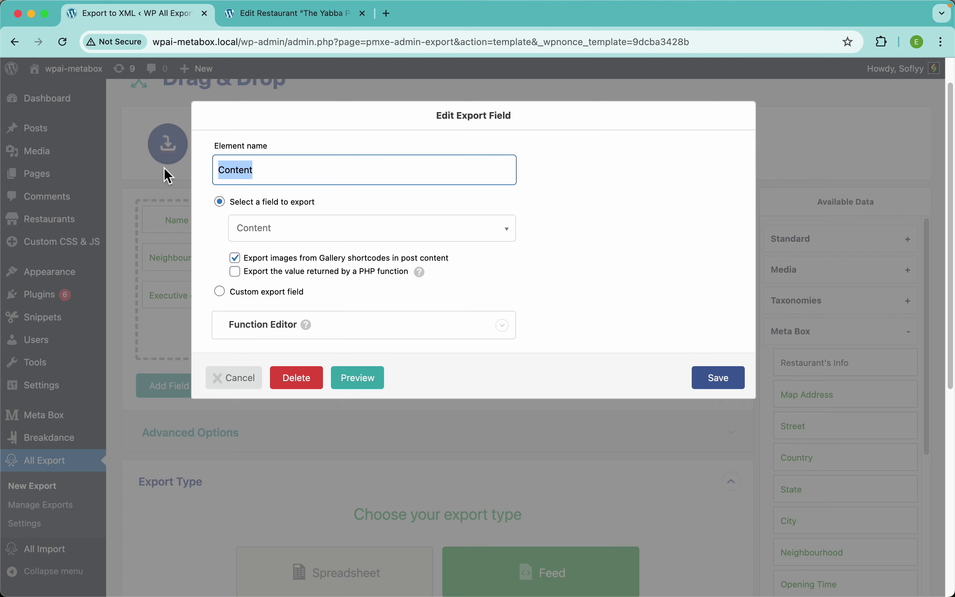
{"action": "type", "text": "des"}
{"action": "left_click", "coordinate": [237, 203]}
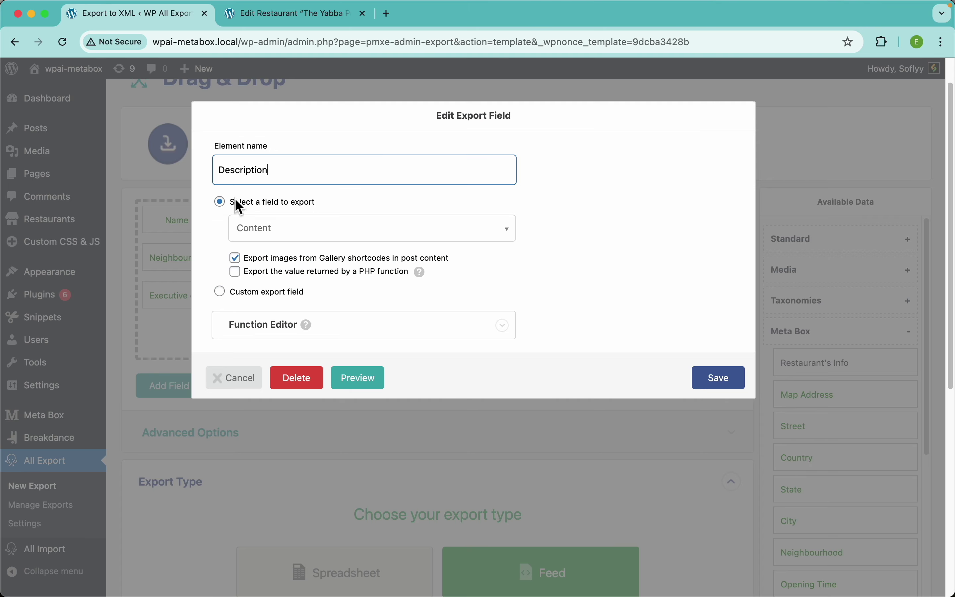
{"action": "left_click", "coordinate": [718, 379]}
{"action": "left_click", "coordinate": [718, 389]}
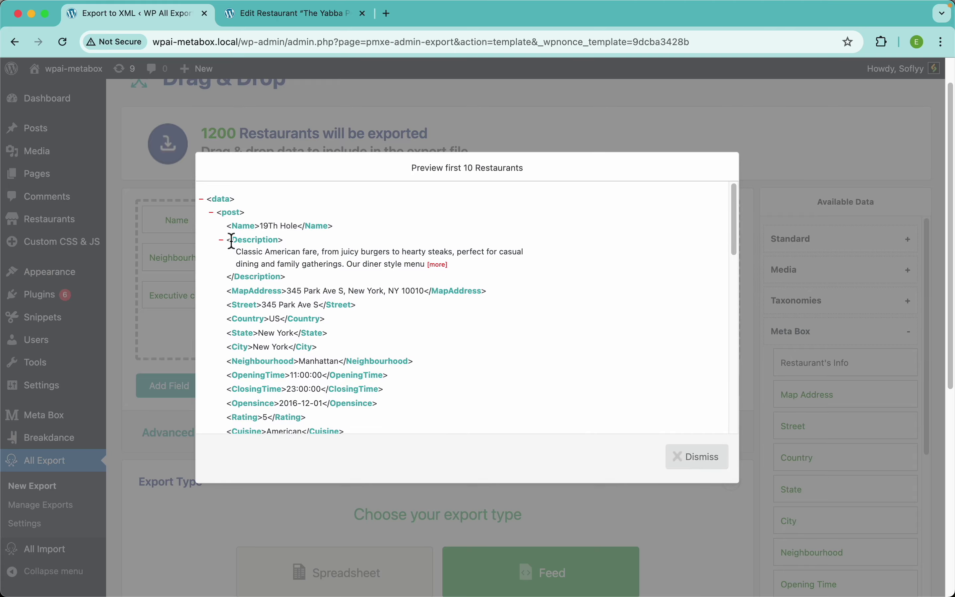
Check the Name and Description elements in the XML preview, then dismiss it
{"action": "scroll", "coordinate": [263, 233], "scroll_direction": "up", "scroll_amount": 5}
{"action": "scroll", "coordinate": [263, 232], "scroll_direction": "left", "scroll_amount": 3}
{"action": "scroll", "coordinate": [263, 233], "scroll_direction": "down", "scroll_amount": 2}
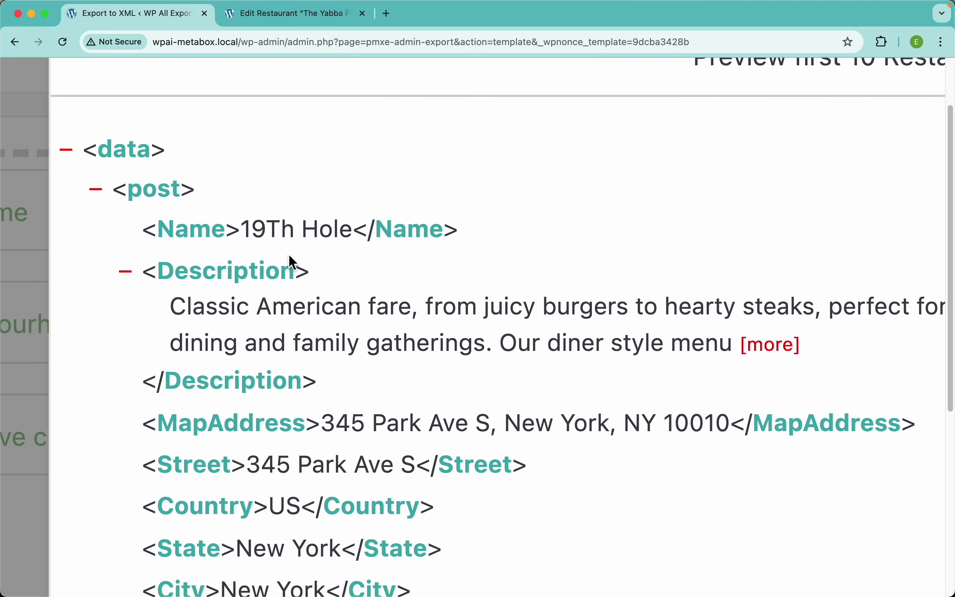
{"action": "scroll", "coordinate": [435, 268], "scroll_direction": "down", "scroll_amount": 5}
{"action": "left_click", "coordinate": [479, 116]}
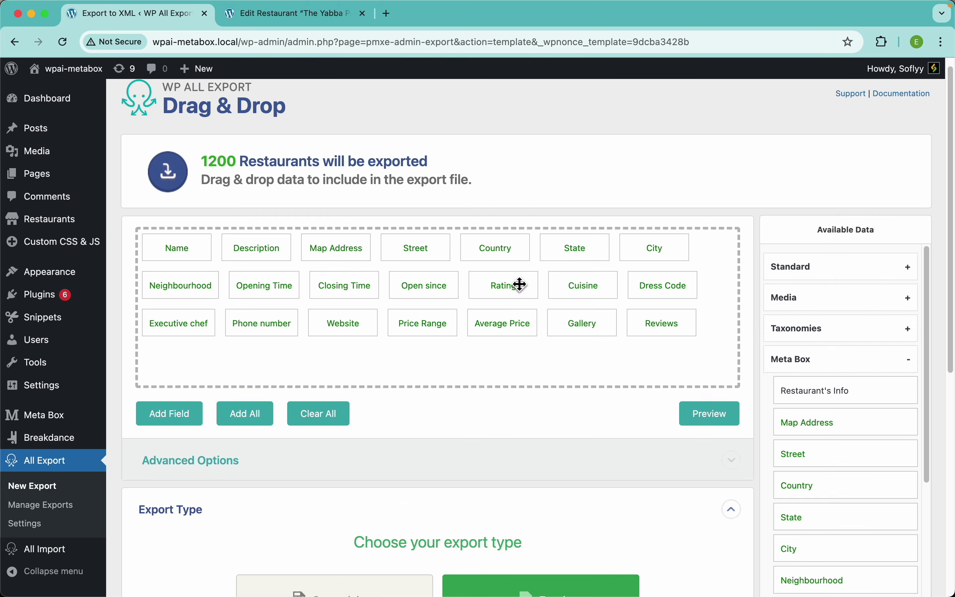
Move Rating, Cuisine, Price Range, Average Price and Gallery after Description, then preview the XML
{"action": "left_click_drag", "start_coordinate": [505, 286], "coordinate": [340, 259]}
{"action": "left_click_drag", "start_coordinate": [597, 292], "coordinate": [415, 255]}
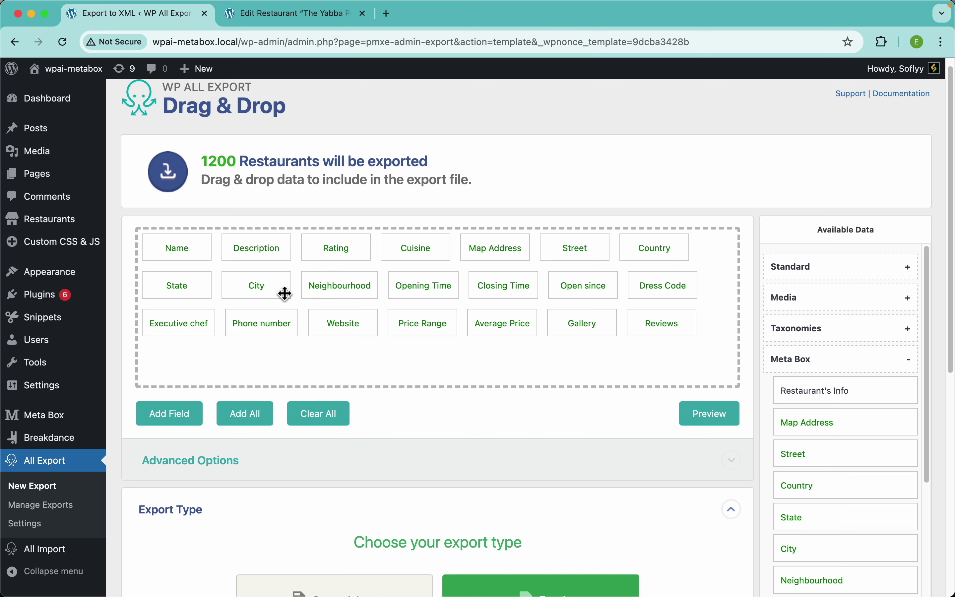
{"action": "left_click_drag", "start_coordinate": [450, 327], "coordinate": [490, 265]}
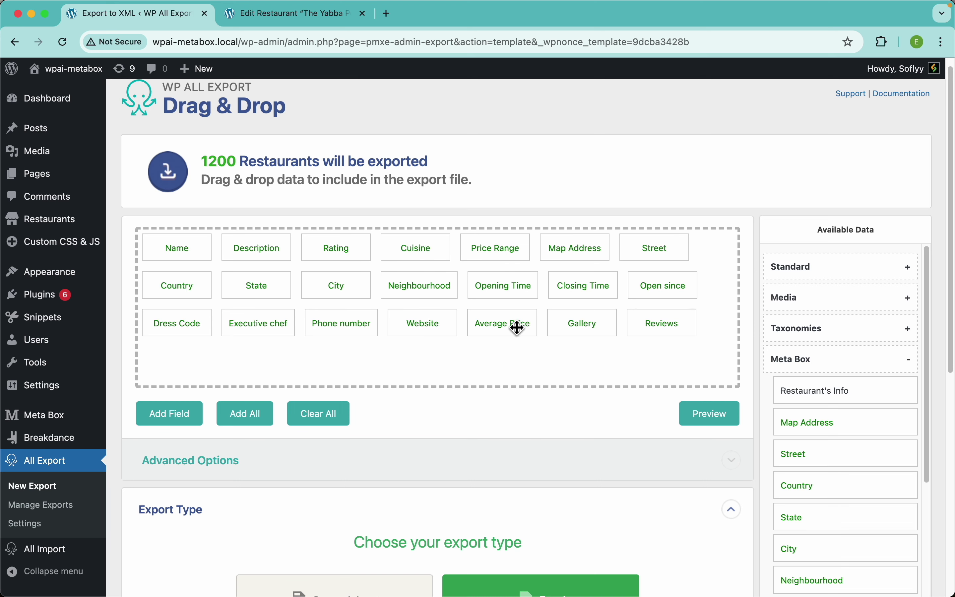
{"action": "left_click_drag", "start_coordinate": [516, 326], "coordinate": [559, 252]}
{"action": "left_click_drag", "start_coordinate": [590, 327], "coordinate": [641, 259]}
{"action": "left_click", "coordinate": [705, 417]}
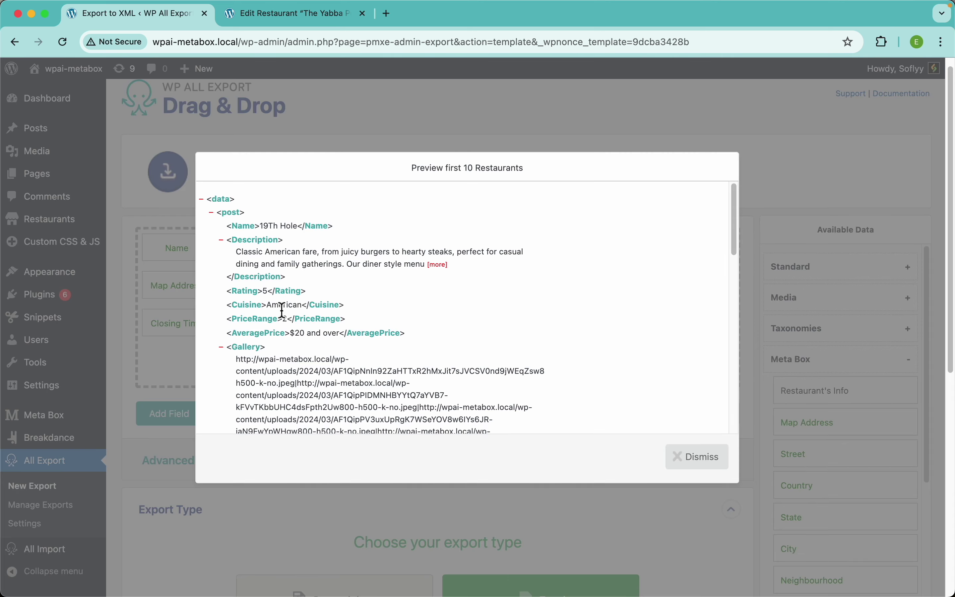
Look over the reordered XML preview and dismiss it
{"action": "scroll", "coordinate": [281, 308], "scroll_direction": "down", "scroll_amount": 2}
{"action": "scroll", "coordinate": [282, 308], "scroll_direction": "up", "scroll_amount": 2}
{"action": "left_click", "coordinate": [421, 133]}
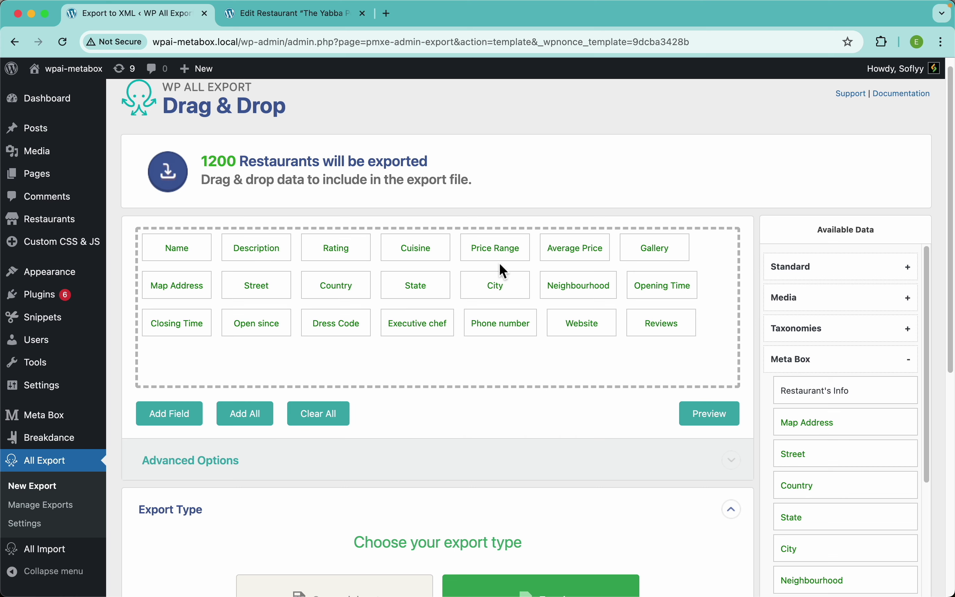
Continue with the Simple XML Feed to the Export Settings step for 1200 Restaurants
{"action": "scroll", "coordinate": [476, 340], "scroll_direction": "down", "scroll_amount": 5}
{"action": "scroll", "coordinate": [476, 341], "scroll_direction": "down", "scroll_amount": 8}
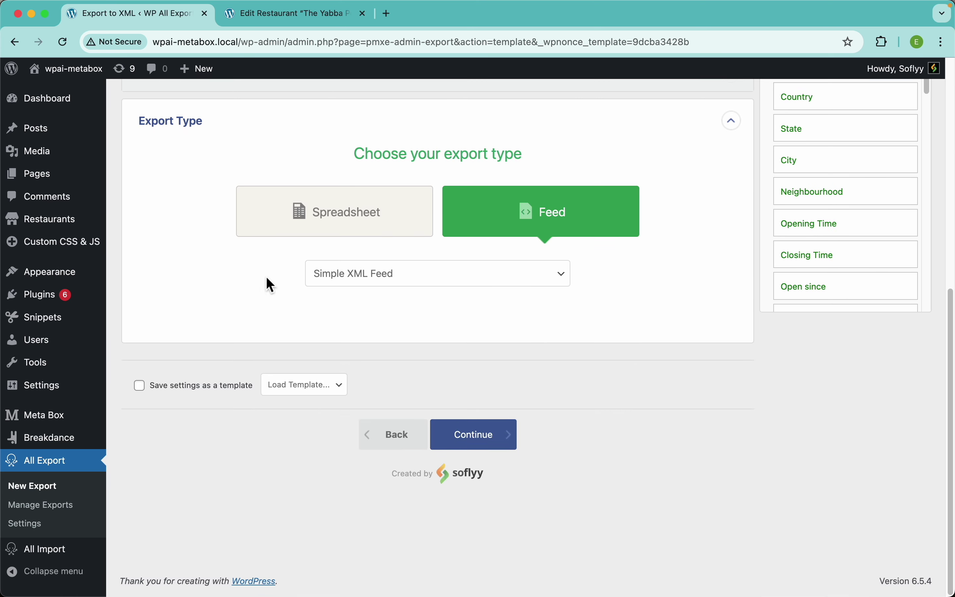
{"action": "left_click", "coordinate": [480, 439]}
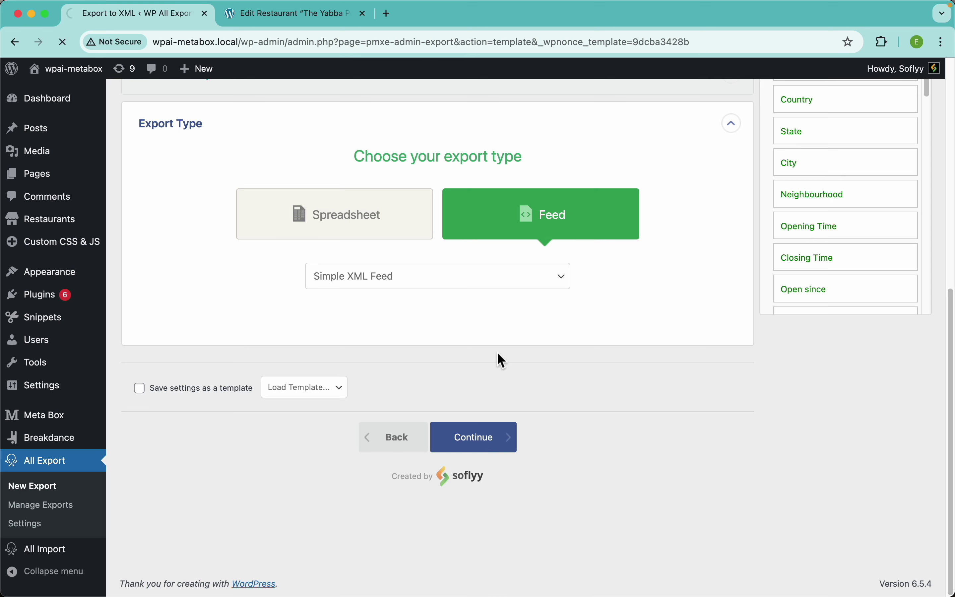
{"action": "scroll", "coordinate": [299, 312], "scroll_direction": "down", "scroll_amount": 2}
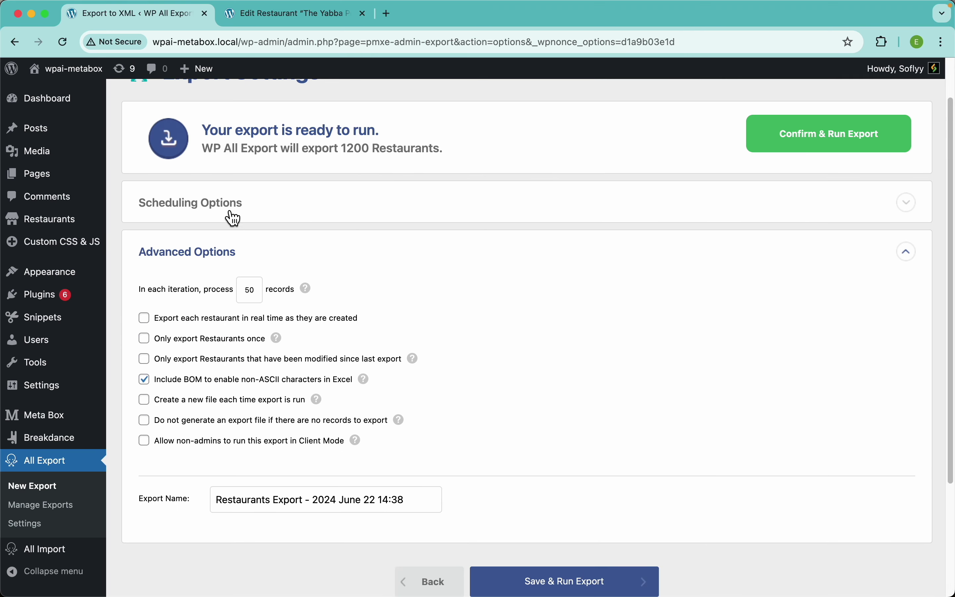
Try the cron and automatic scheduling choices, then settle the Restaurants export on Do Not Schedule
{"action": "left_click", "coordinate": [239, 213]}
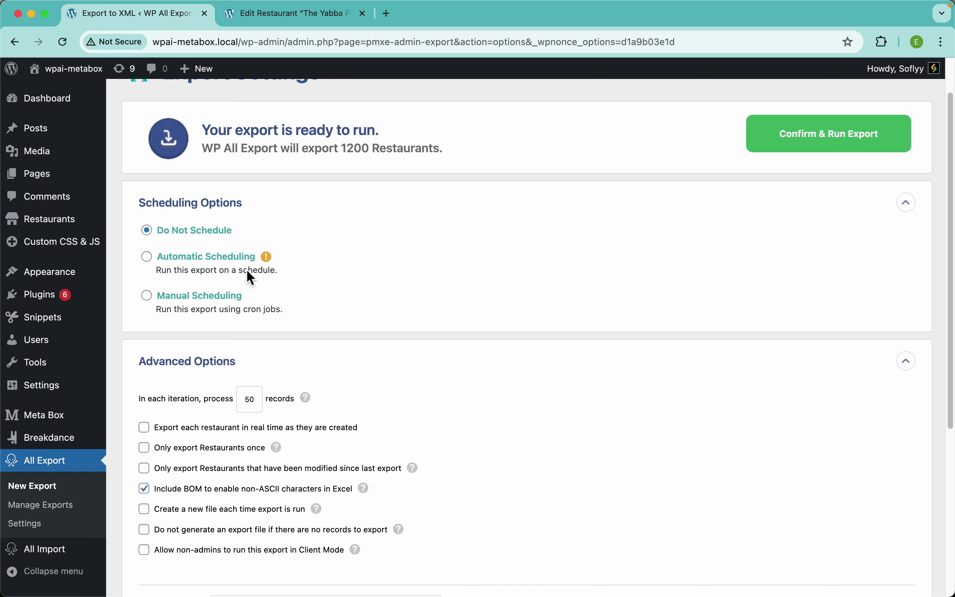
{"action": "left_click", "coordinate": [223, 296]}
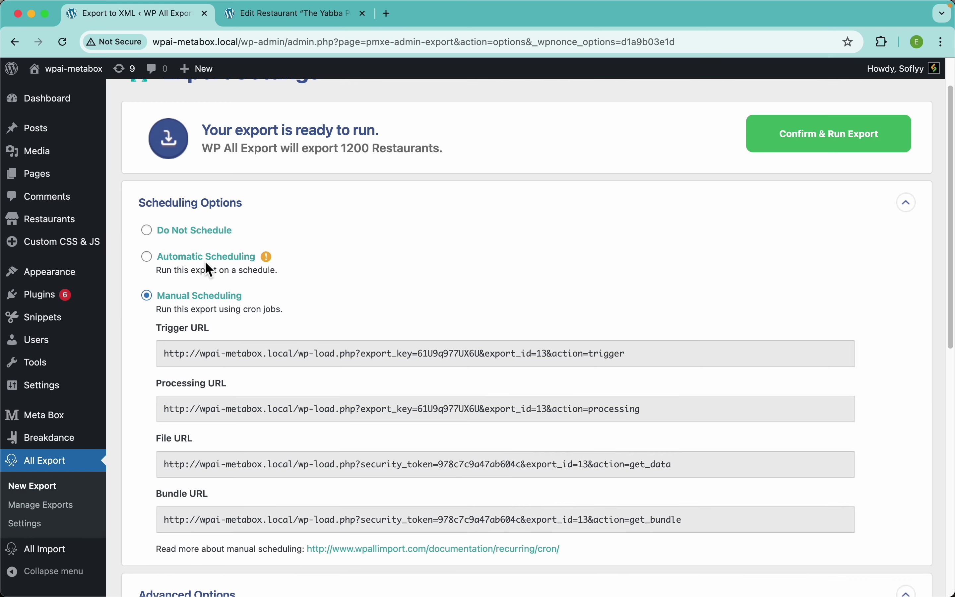
{"action": "left_click", "coordinate": [207, 257]}
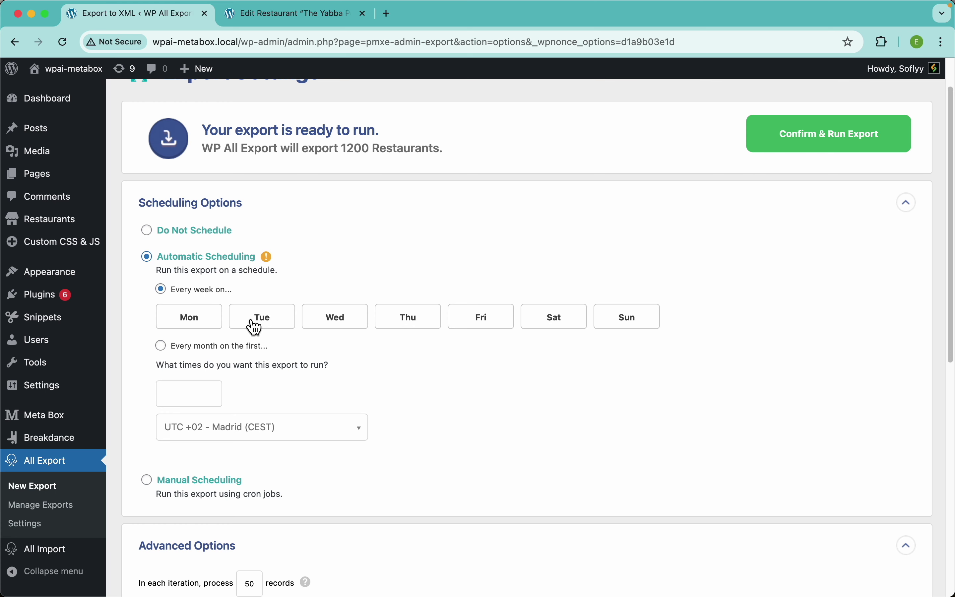
{"action": "left_click", "coordinate": [208, 480]}
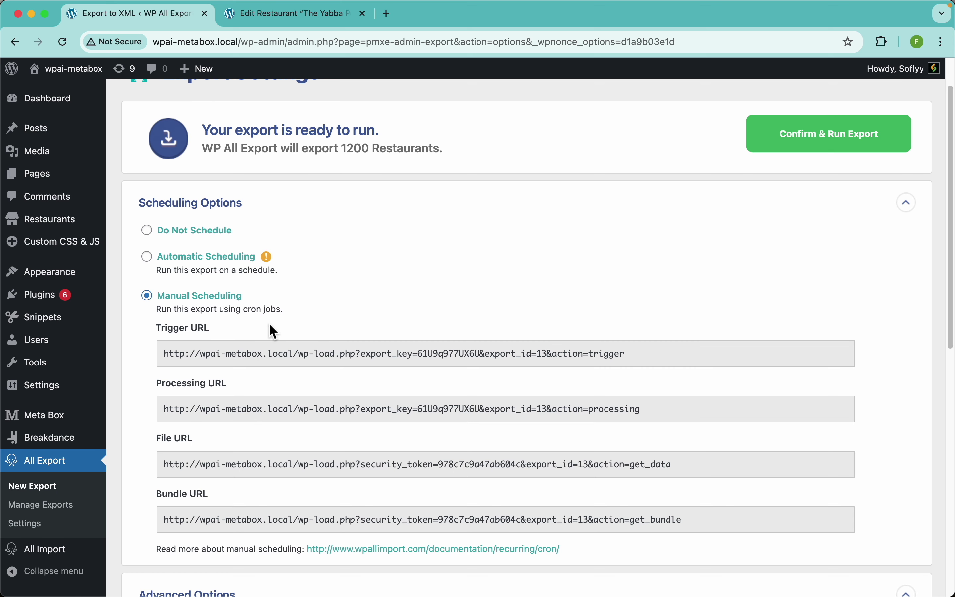
{"action": "scroll", "coordinate": [271, 330], "scroll_direction": "down", "scroll_amount": 3}
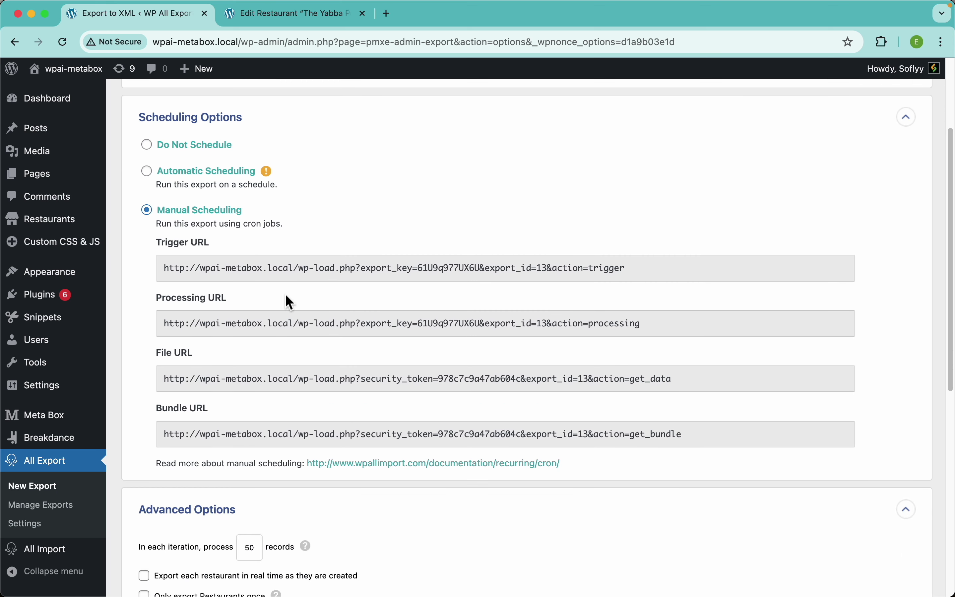
{"action": "left_click", "coordinate": [200, 145]}
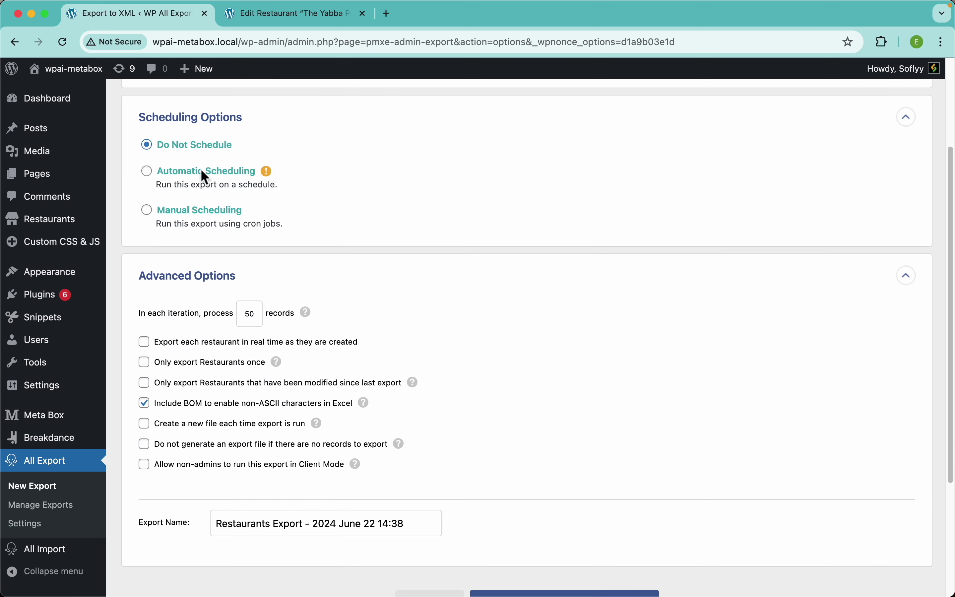
Collapse scheduling, review Advanced Options (50 records per iteration, BOM included), and return to the 1200-Restaurants ready panel
{"action": "left_click", "coordinate": [229, 118]}
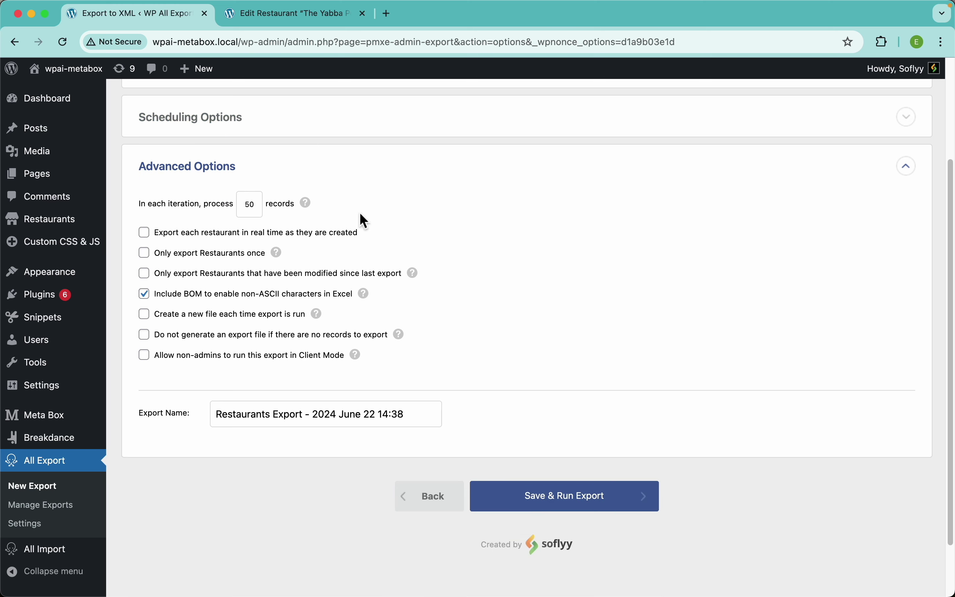
{"action": "scroll", "coordinate": [359, 213], "scroll_direction": "down", "scroll_amount": 2}
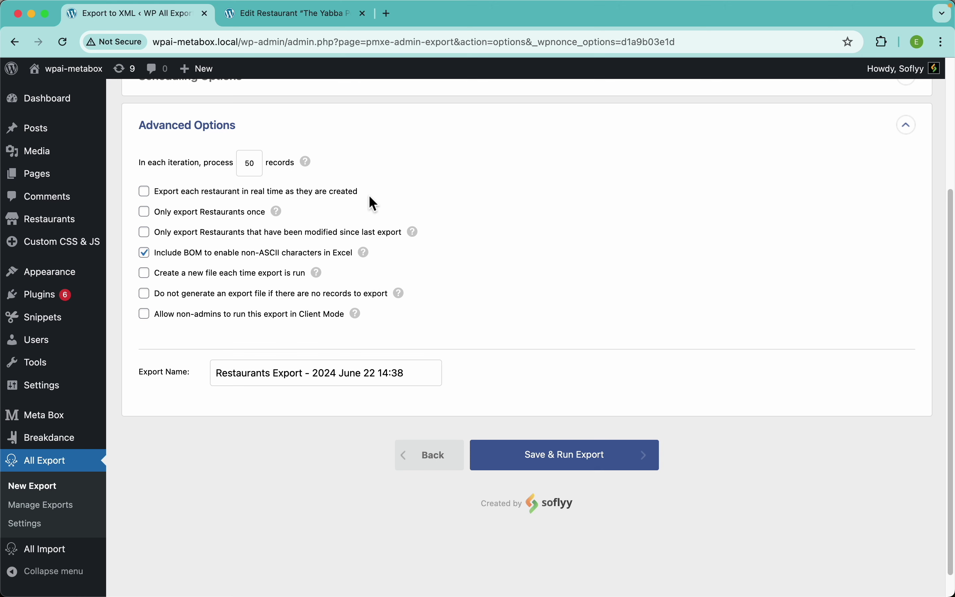
{"action": "left_click_drag", "start_coordinate": [370, 196], "coordinate": [187, 197]}
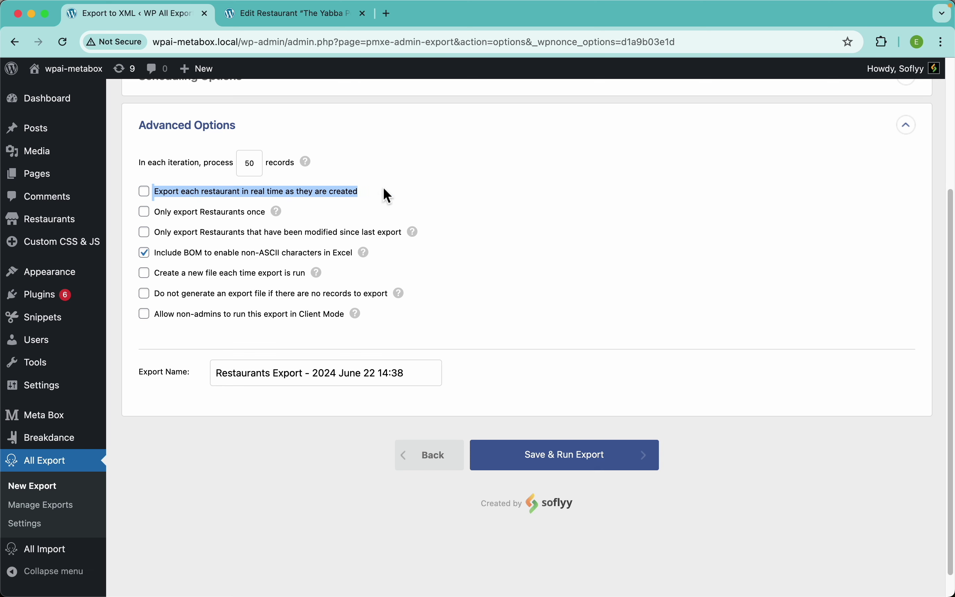
{"action": "left_click", "coordinate": [357, 146]}
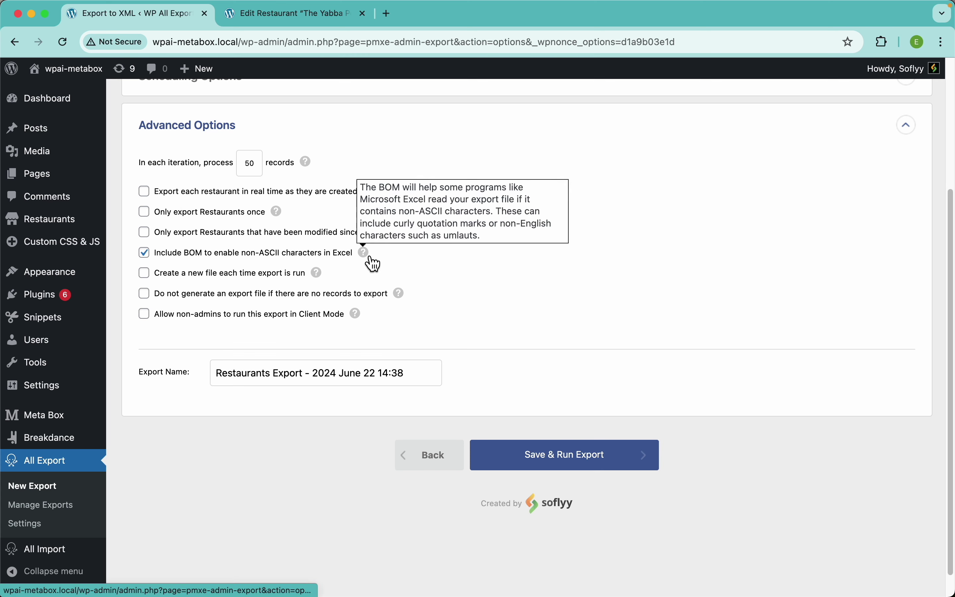
{"action": "mouse_move", "coordinate": [316, 272]}
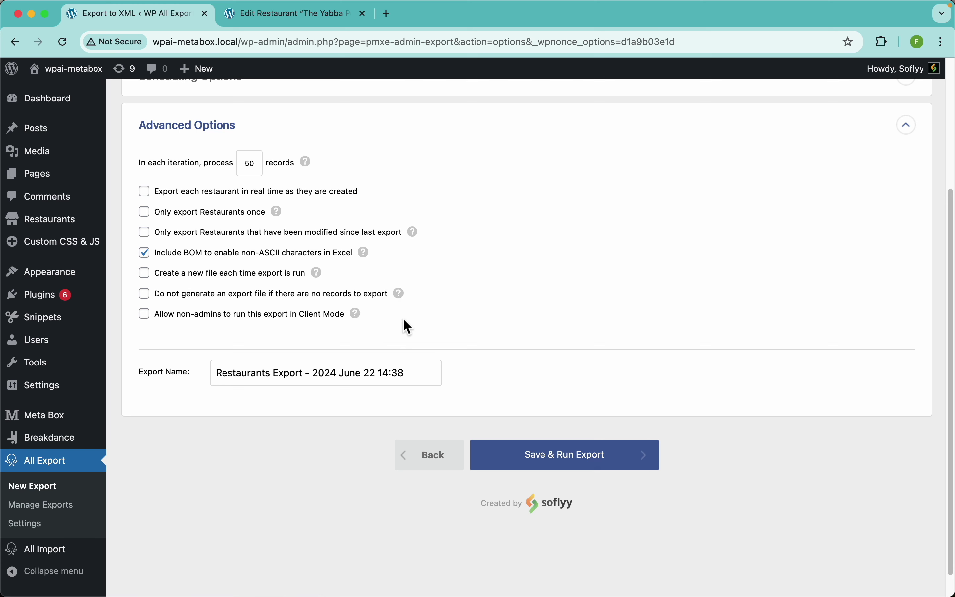
{"action": "scroll", "coordinate": [544, 237], "scroll_direction": "up", "scroll_amount": 5}
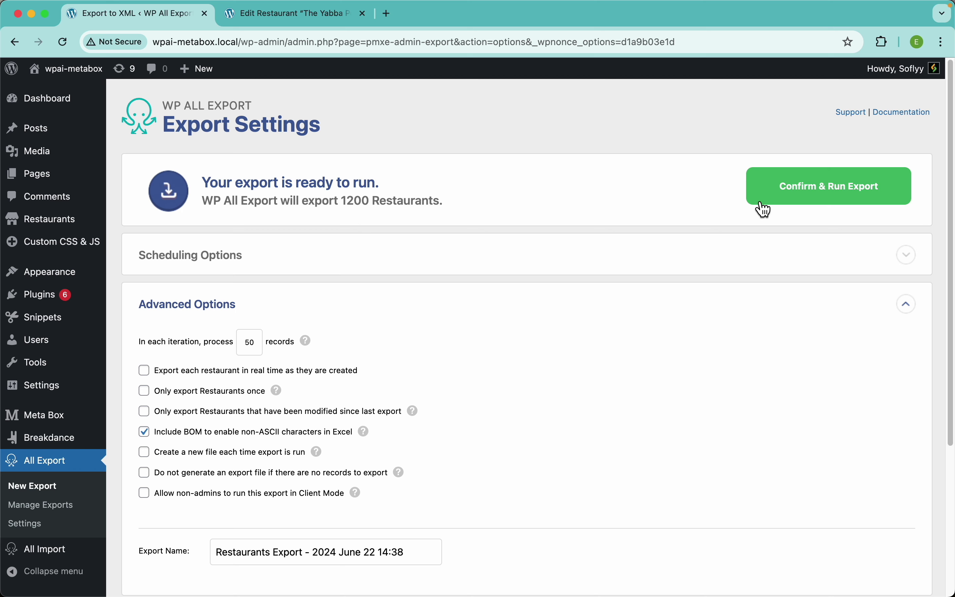
Run the export of all 1200 Restaurants, then generate and select the secure download URL
{"action": "left_click", "coordinate": [817, 199]}
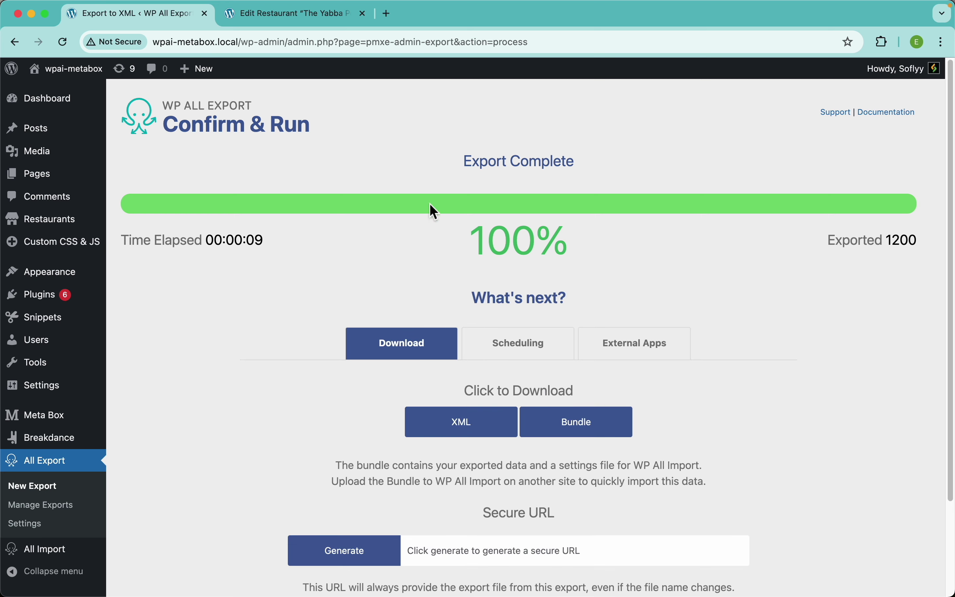
{"action": "scroll", "coordinate": [380, 265], "scroll_direction": "down", "scroll_amount": 3}
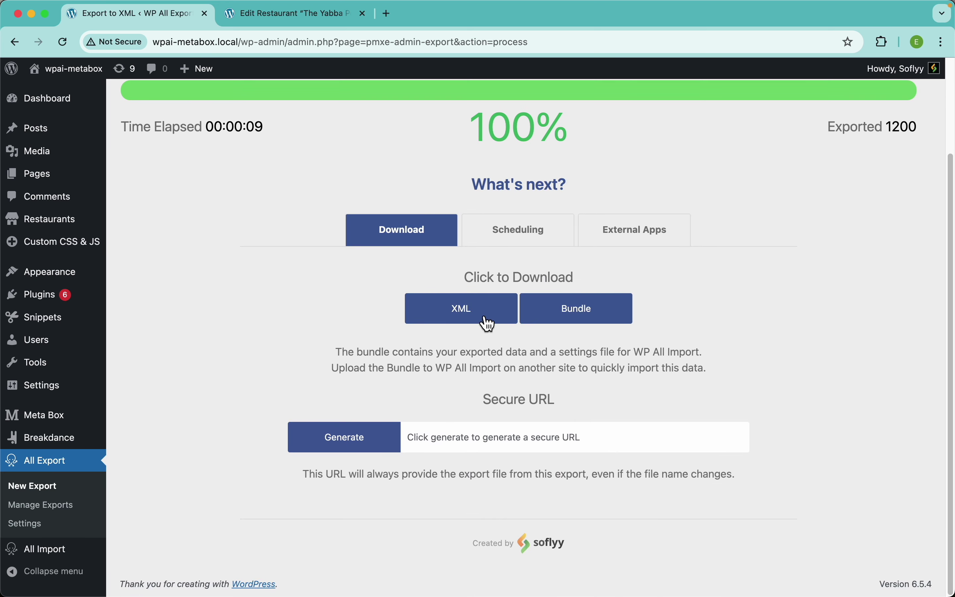
{"action": "left_click", "coordinate": [371, 448]}
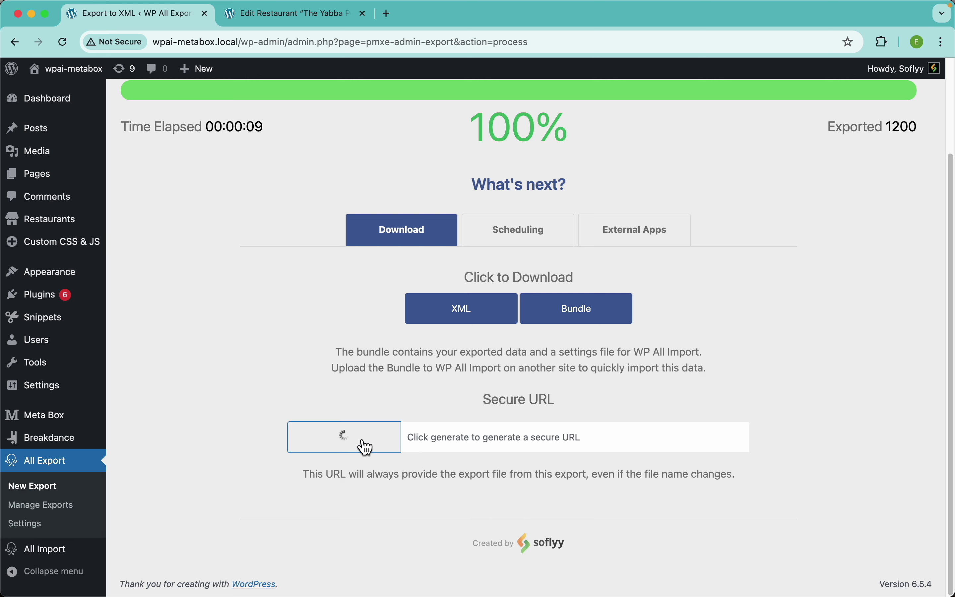
{"action": "triple_click", "coordinate": [471, 439]}
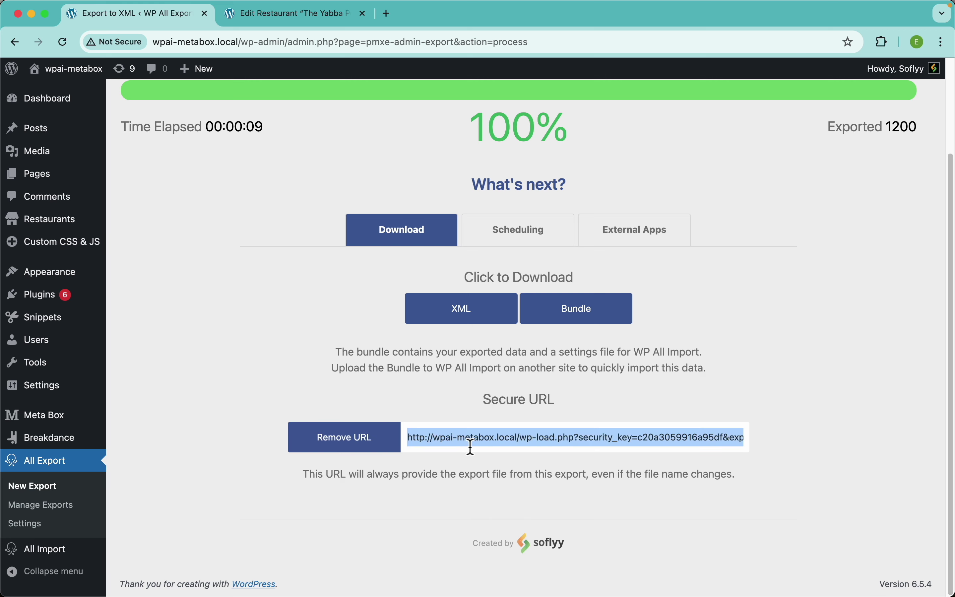
Load the secure URL in a new Chrome tab to view the Restaurants XML, then return to the results tab
{"action": "key", "text": "super+t"}
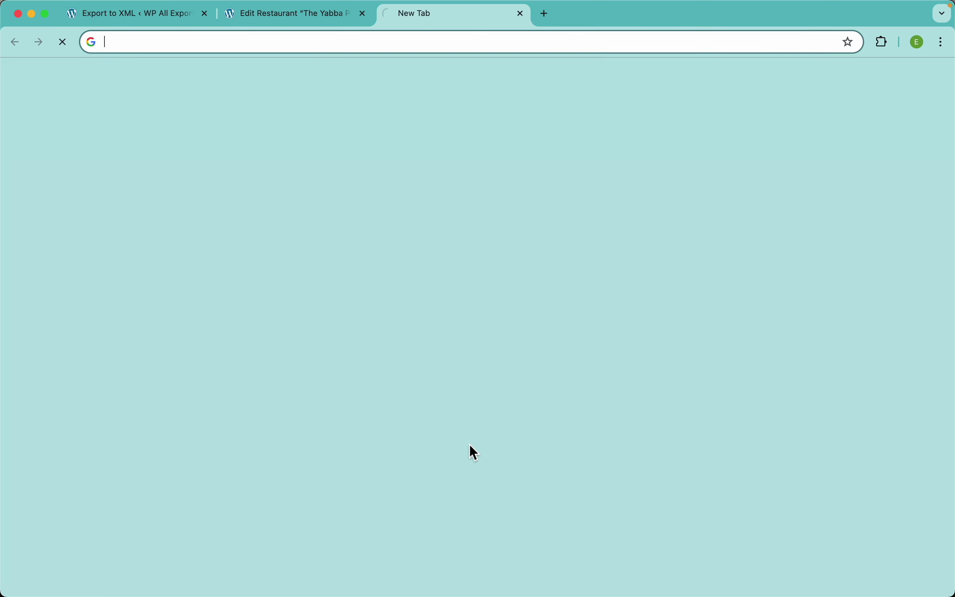
{"action": "type", "text": "http://wpai-metabox.local/wp-load.php?security_key=c20a3059916a95df&export_id=13&action=get_data"}
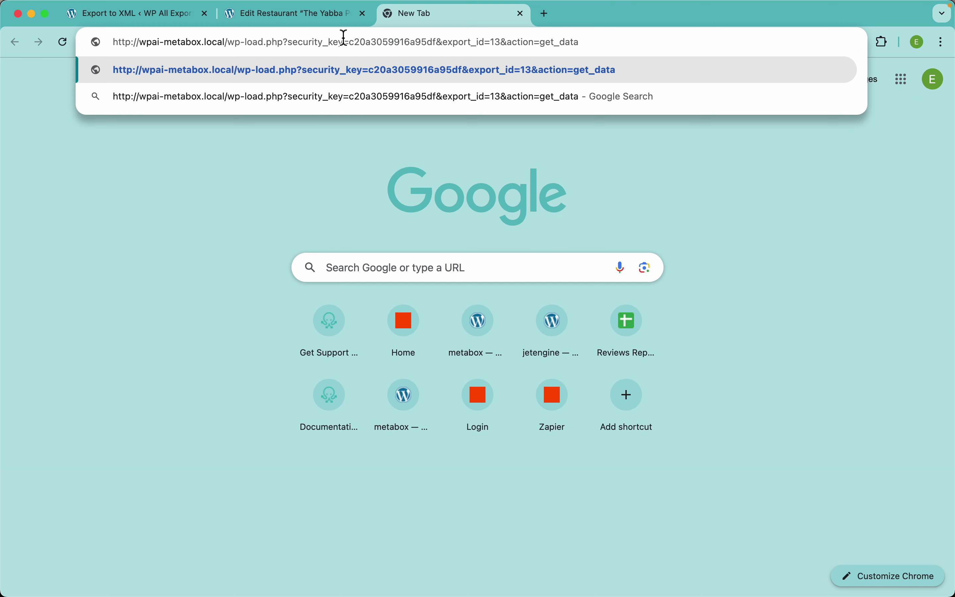
{"action": "key", "text": "Return"}
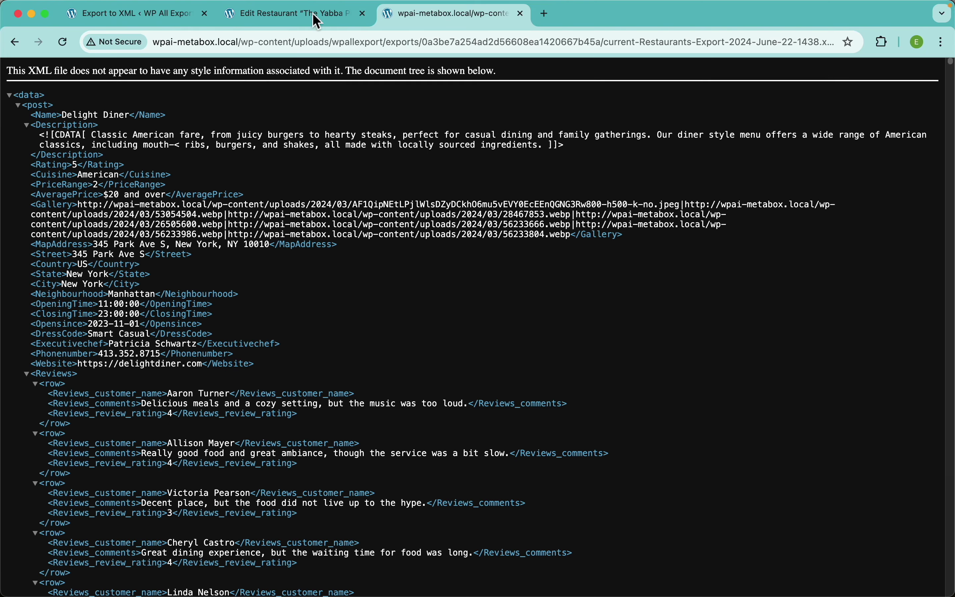
{"action": "left_click", "coordinate": [175, 23]}
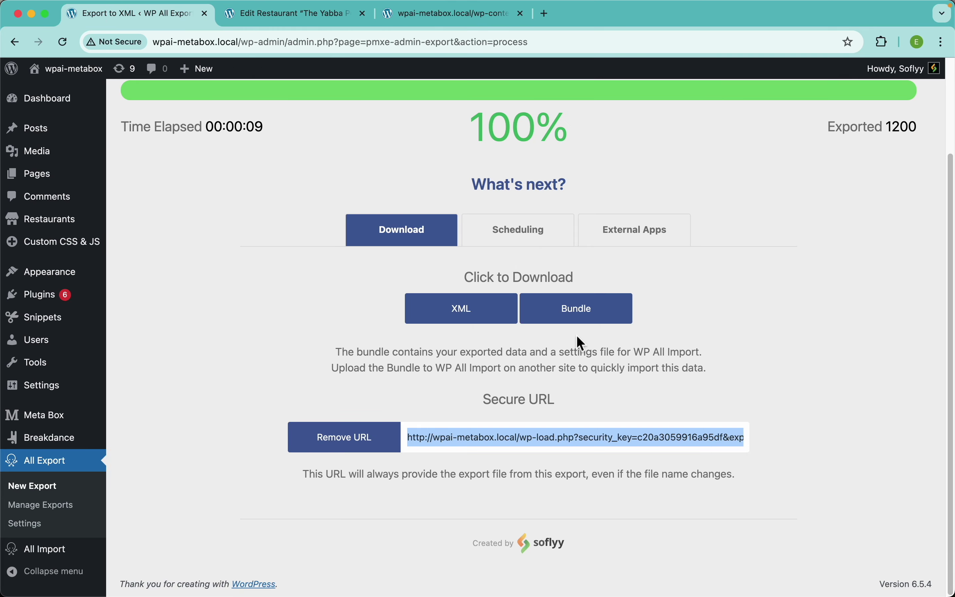
Check the Scheduling and External Apps options, then download Restaurants-Export-2024-June-22-1438.xml from the Download tab
{"action": "left_click", "coordinate": [527, 229]}
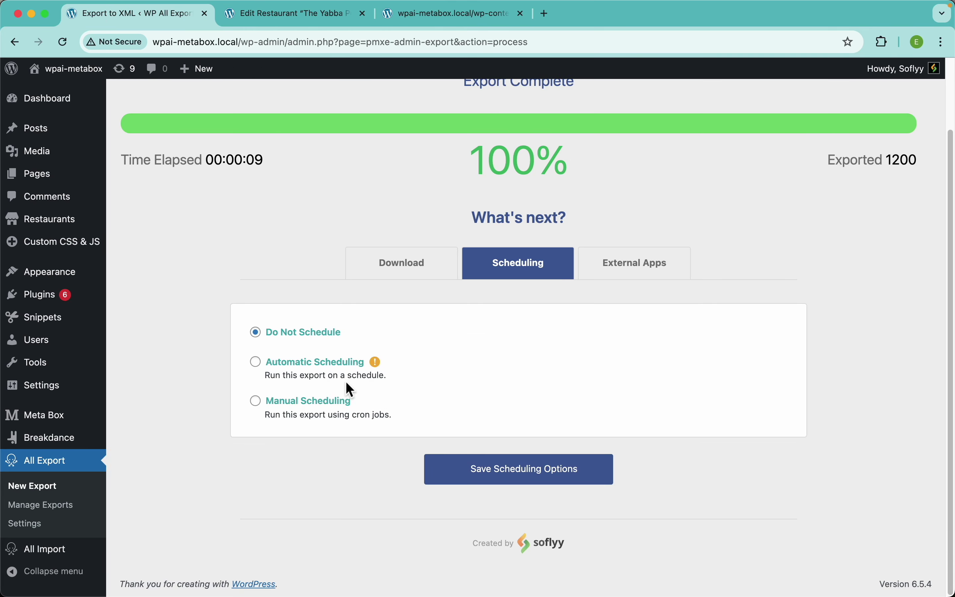
{"action": "left_click", "coordinate": [671, 265]}
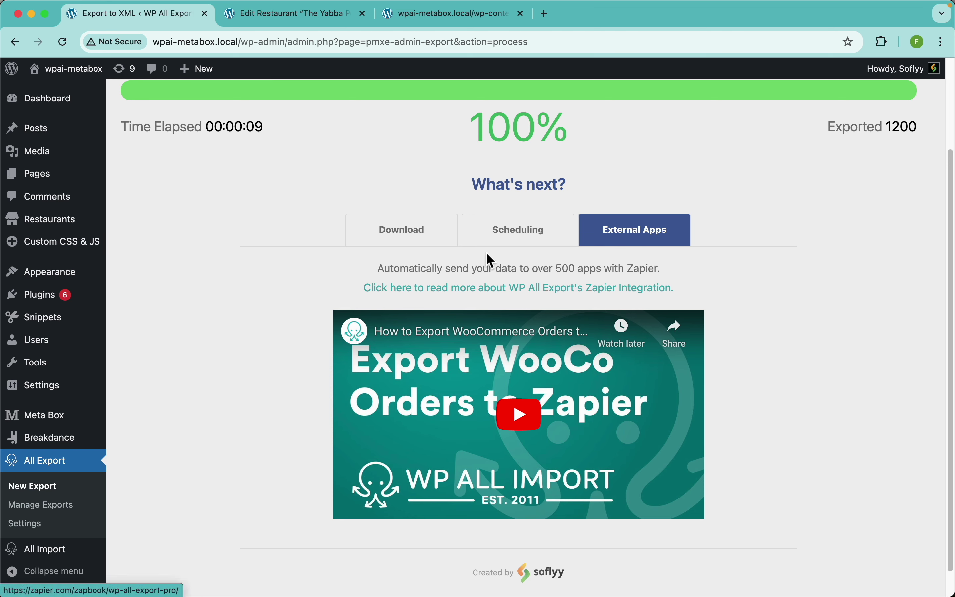
{"action": "left_click", "coordinate": [409, 234]}
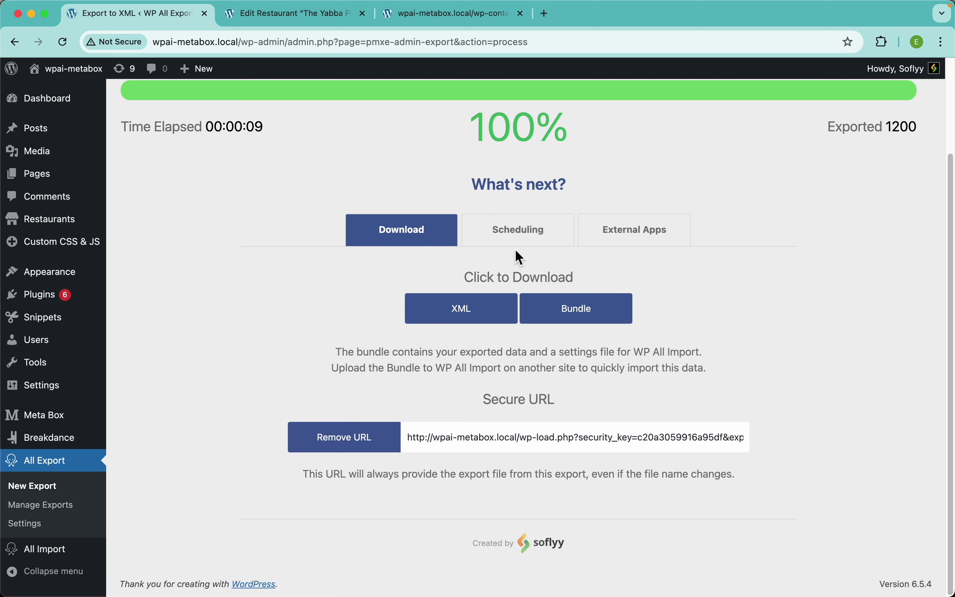
{"action": "left_click", "coordinate": [473, 314]}
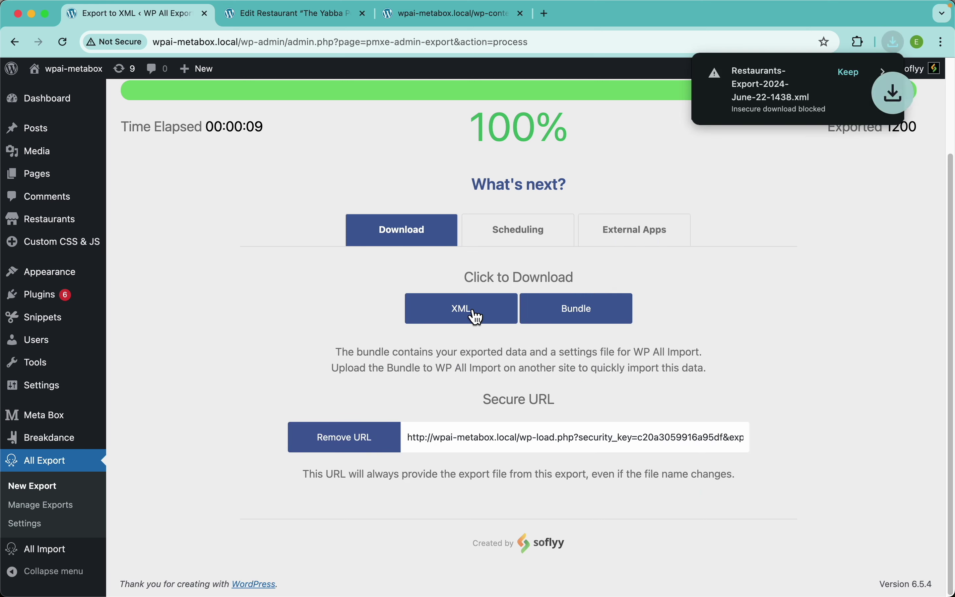
Keep the blocked 3.0 MB XML download and open it in VS Code to scroll through the restaurant elements
{"action": "left_click", "coordinate": [848, 72]}
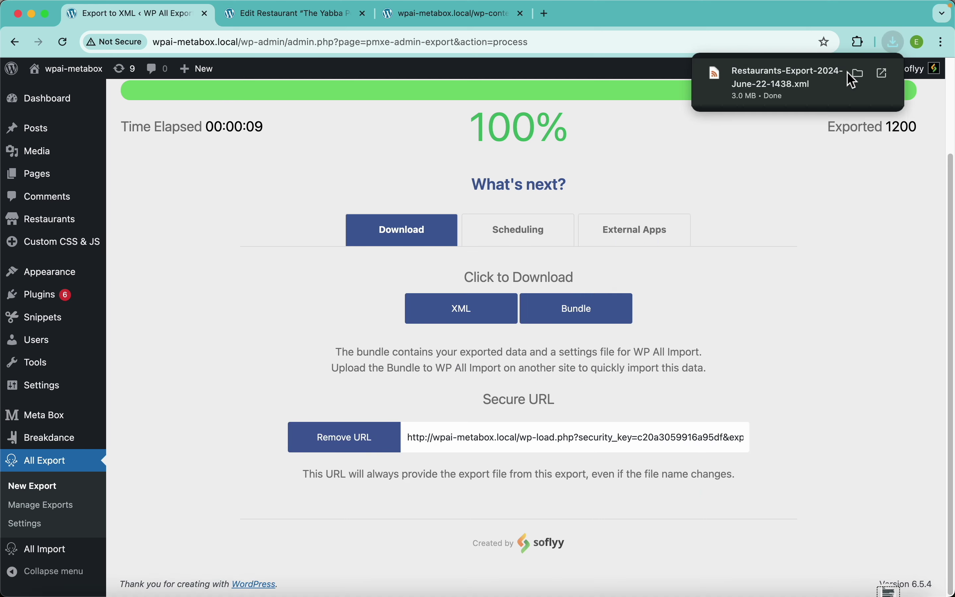
{"action": "left_click", "coordinate": [883, 79]}
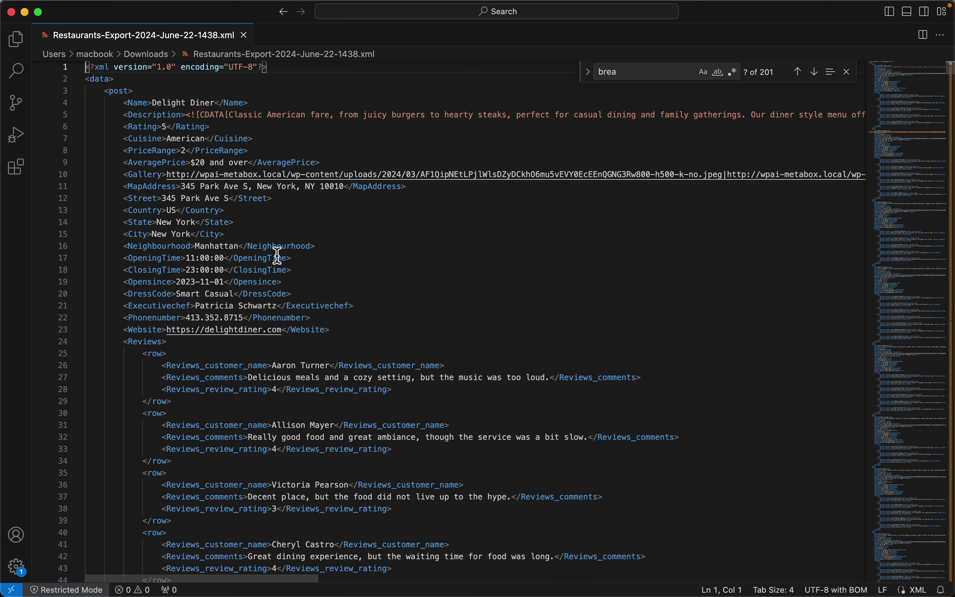
{"action": "scroll", "coordinate": [278, 252], "scroll_direction": "down", "scroll_amount": 5}
{"action": "scroll", "coordinate": [277, 255], "scroll_direction": "down", "scroll_amount": 3}
{"action": "scroll", "coordinate": [257, 256], "scroll_direction": "up", "scroll_amount": 10}
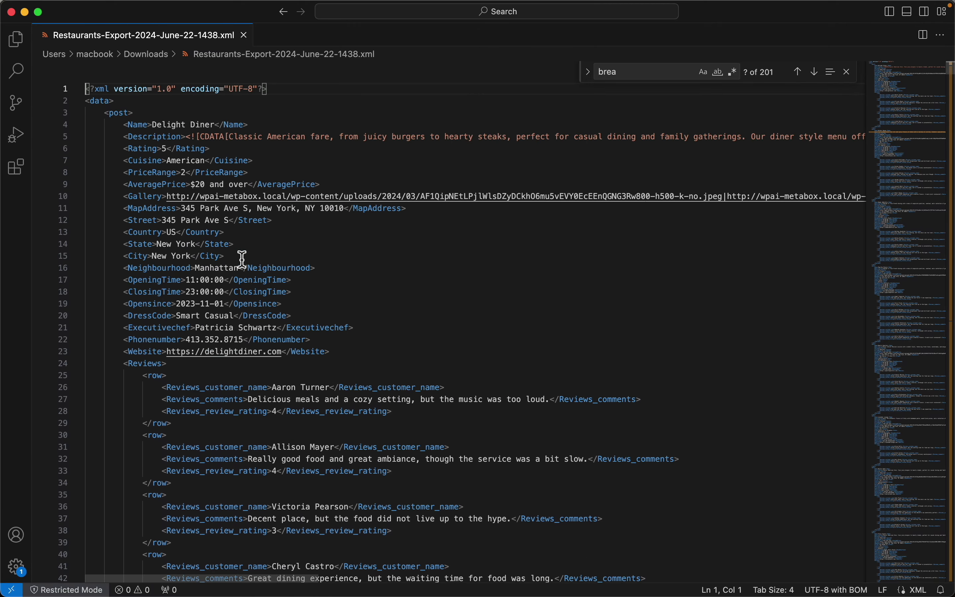
{"action": "key", "text": "super+Tab"}
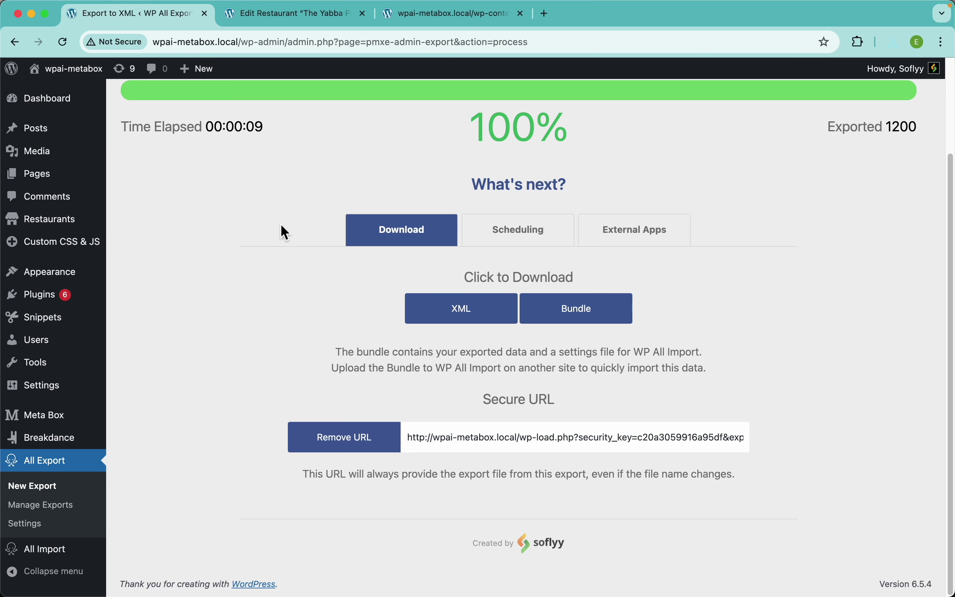
{"action": "scroll", "coordinate": [399, 196], "scroll_direction": "up", "scroll_amount": 3}
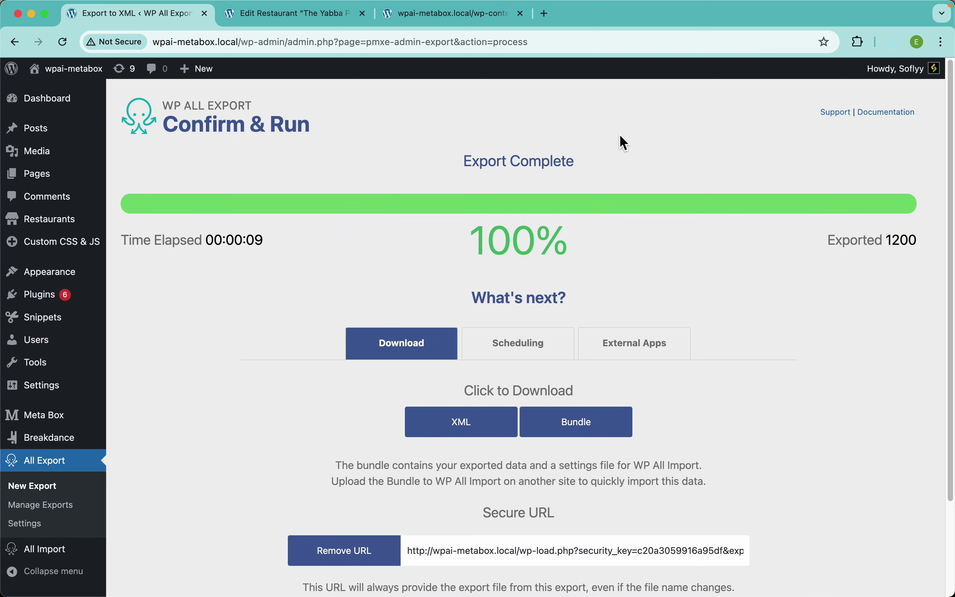